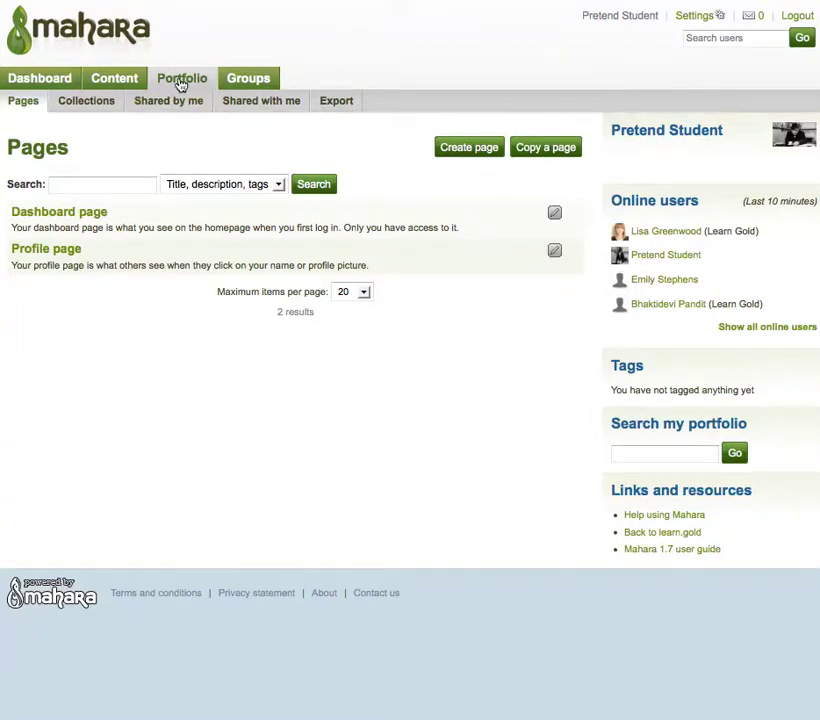
- Create a new page titled 'This is the title' and move to its empty description
{"action": "left_click", "coordinate": [465, 147]}
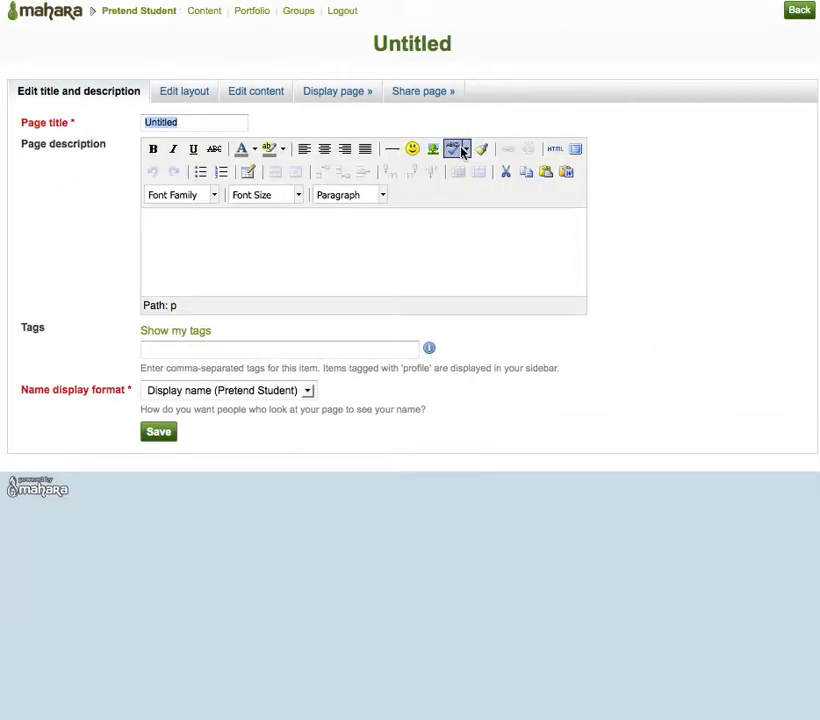
{"action": "type", "text": "This is the t"}
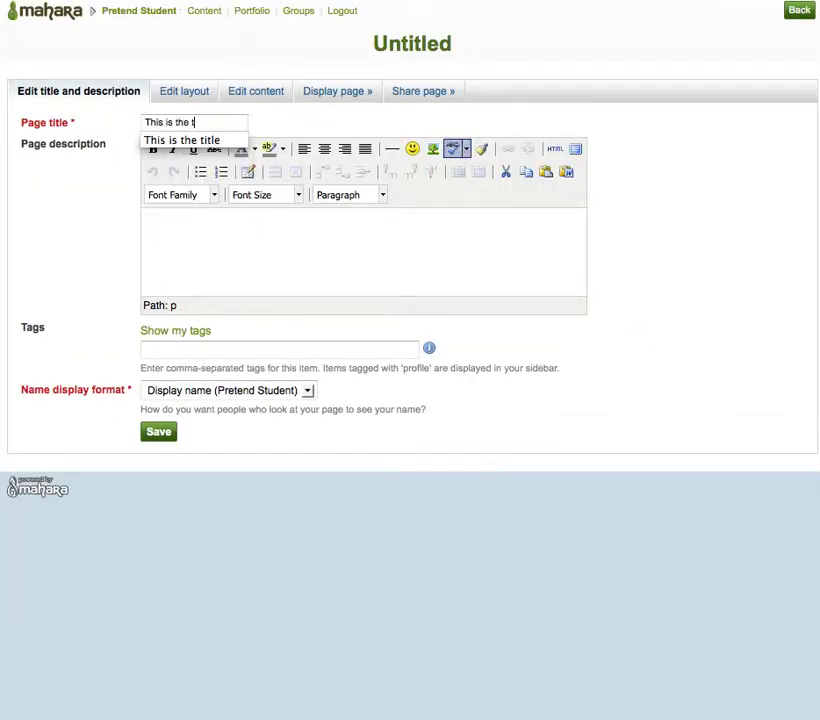
{"action": "key", "text": "Down"}
{"action": "key", "text": "Return"}
{"action": "left_click", "coordinate": [423, 240]}
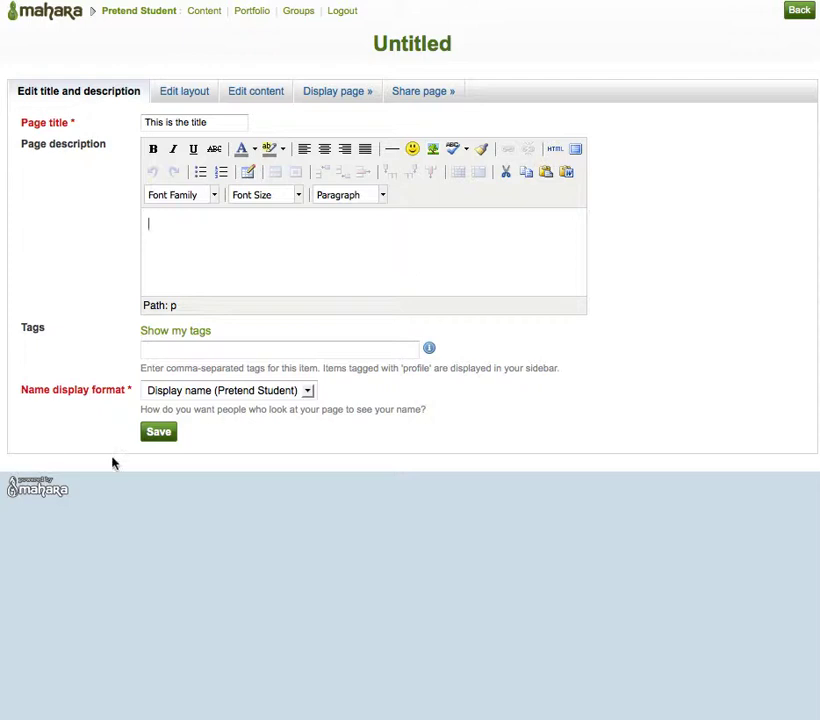
- Save the page and add an image block showing glencoe.jpg from the Archive folder
{"action": "left_click", "coordinate": [157, 436]}
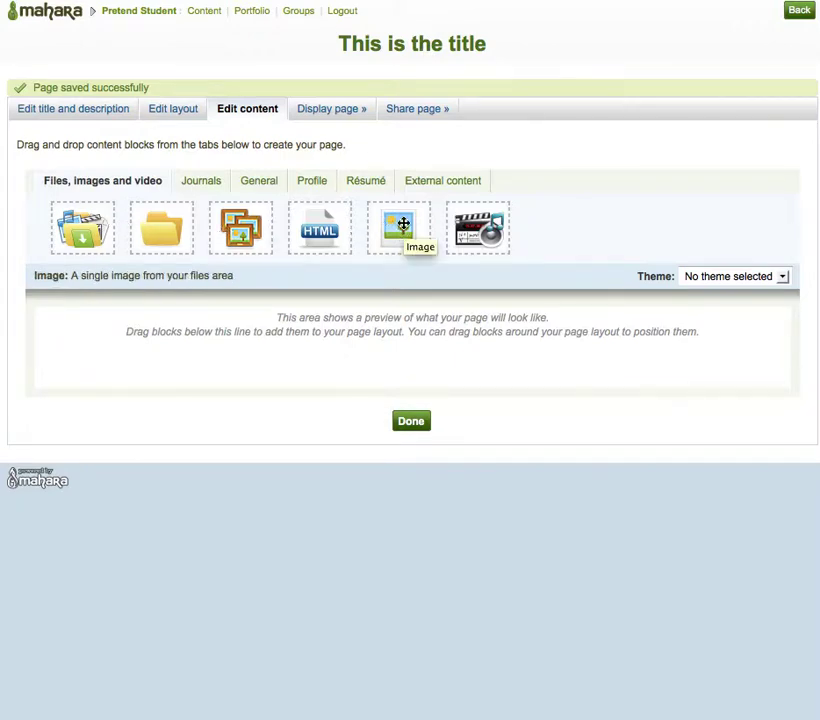
{"action": "left_click_drag", "start_coordinate": [403, 224], "coordinate": [95, 390]}
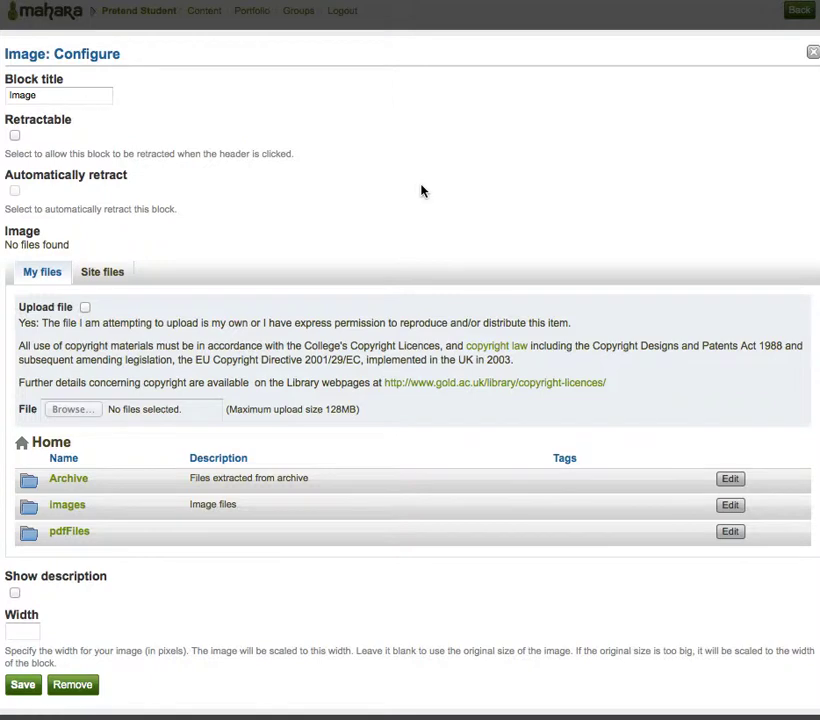
{"action": "left_click", "coordinate": [71, 484]}
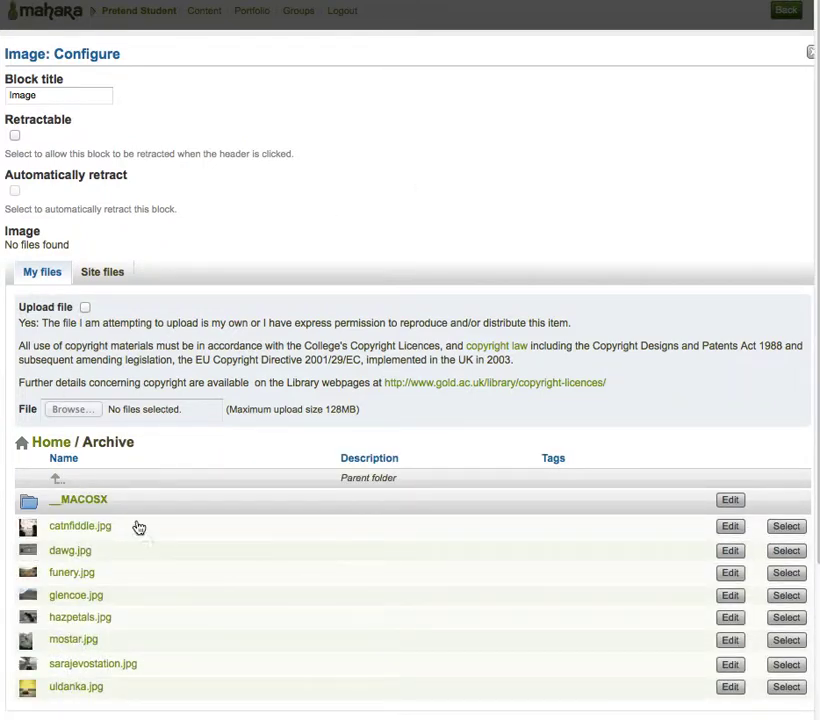
{"action": "left_click", "coordinate": [798, 596]}
- Rename the image block to 'Glencoe' and save it
{"action": "double_click", "coordinate": [64, 95]}
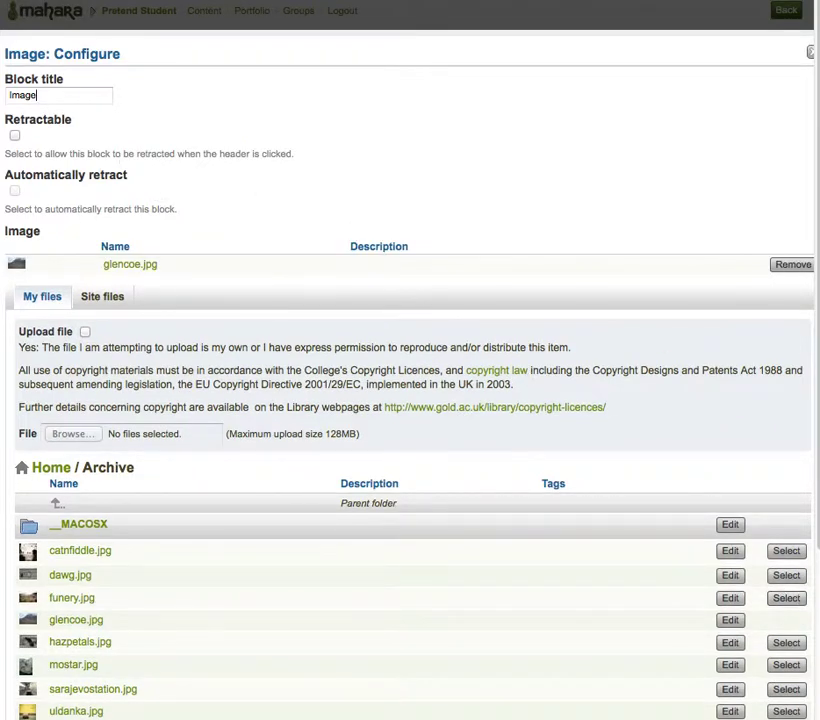
{"action": "type", "text": "Glencoe"}
{"action": "scroll", "coordinate": [141, 66], "scroll_direction": "down", "scroll_amount": 3}
{"action": "scroll", "coordinate": [141, 66], "scroll_direction": "down", "scroll_amount": 3}
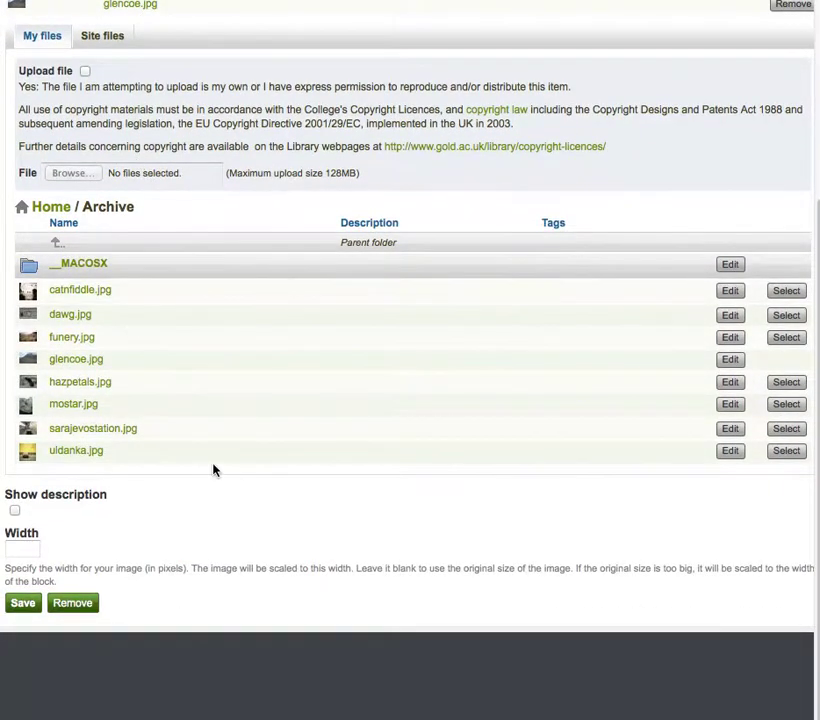
{"action": "left_click", "coordinate": [25, 603]}
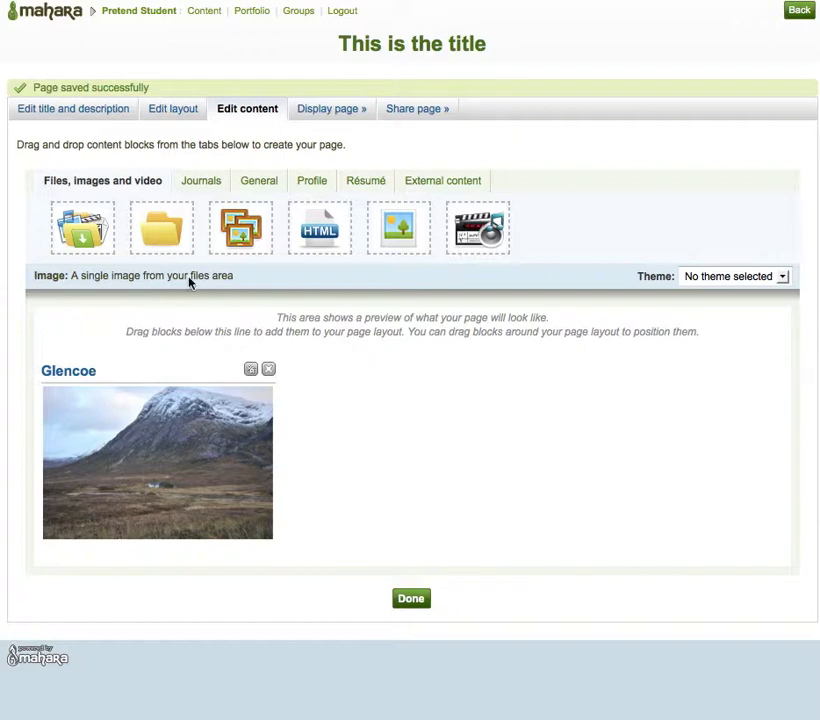
- Move Glencoe to the right column and add an Archive-folder image gallery on the left
{"action": "left_click_drag", "start_coordinate": [61, 367], "coordinate": [609, 376]}
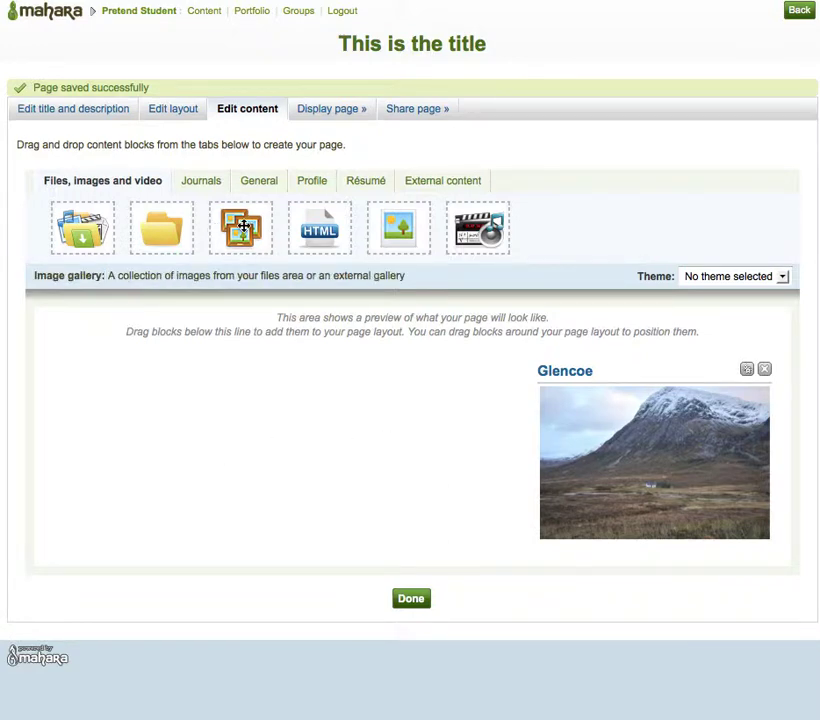
{"action": "left_click_drag", "start_coordinate": [242, 232], "coordinate": [106, 469]}
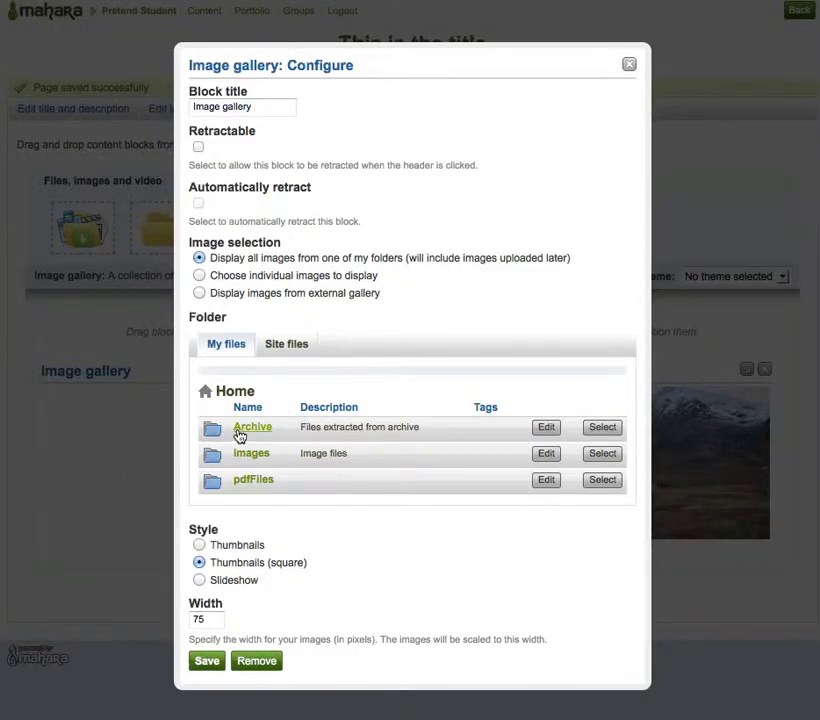
{"action": "left_click", "coordinate": [603, 428]}
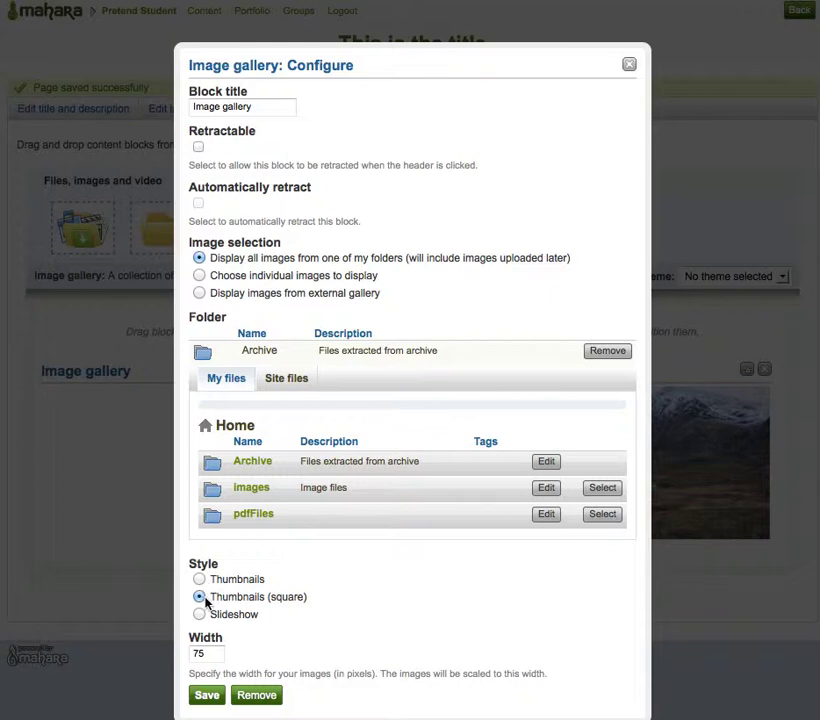
{"action": "left_click", "coordinate": [205, 698]}
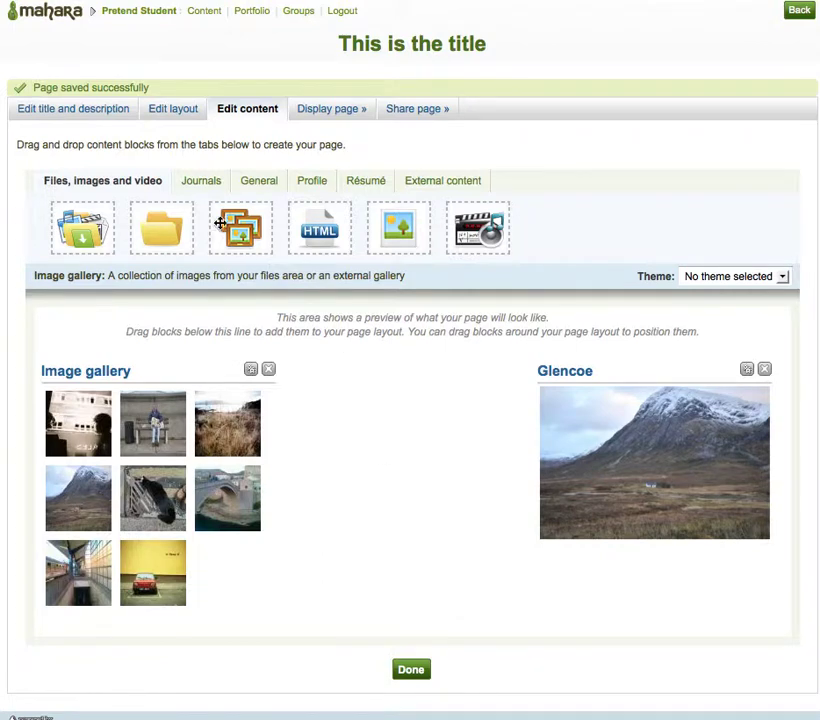
- Add a journal entry block showing the 25th June post to the middle column
{"action": "left_click", "coordinate": [201, 184]}
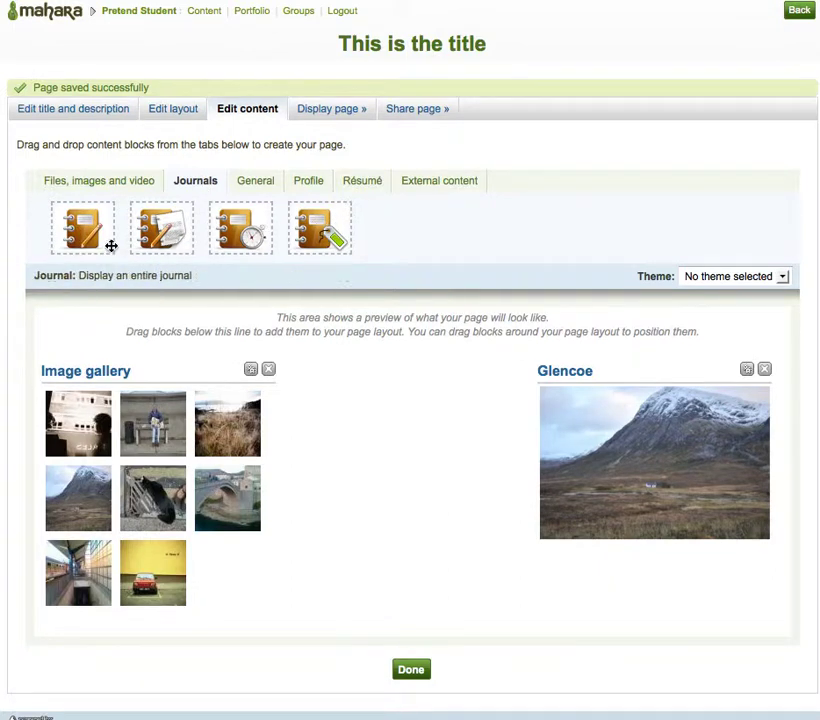
{"action": "left_click_drag", "start_coordinate": [160, 231], "coordinate": [385, 407]}
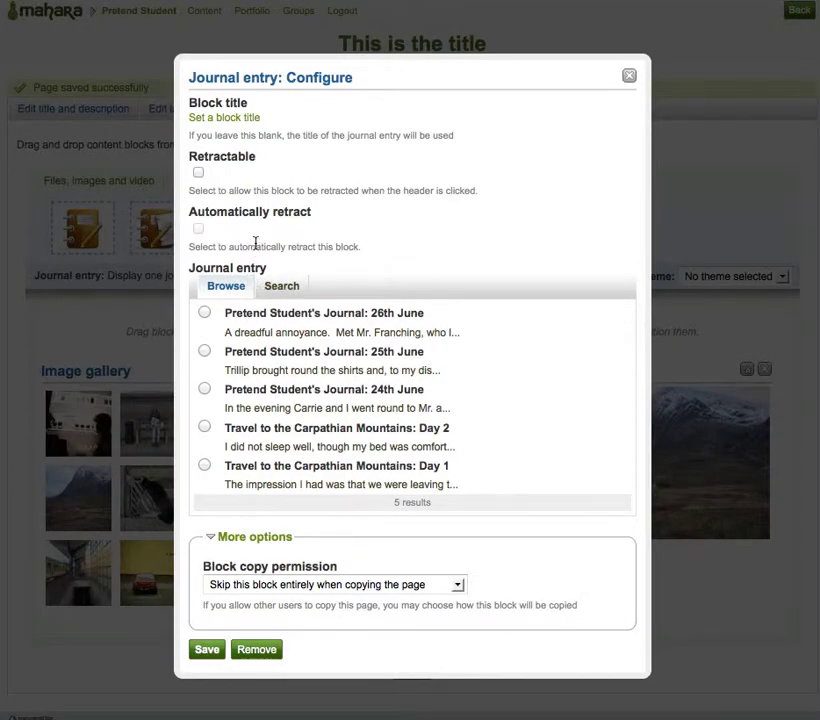
{"action": "left_click", "coordinate": [204, 350]}
{"action": "left_click", "coordinate": [207, 649]}
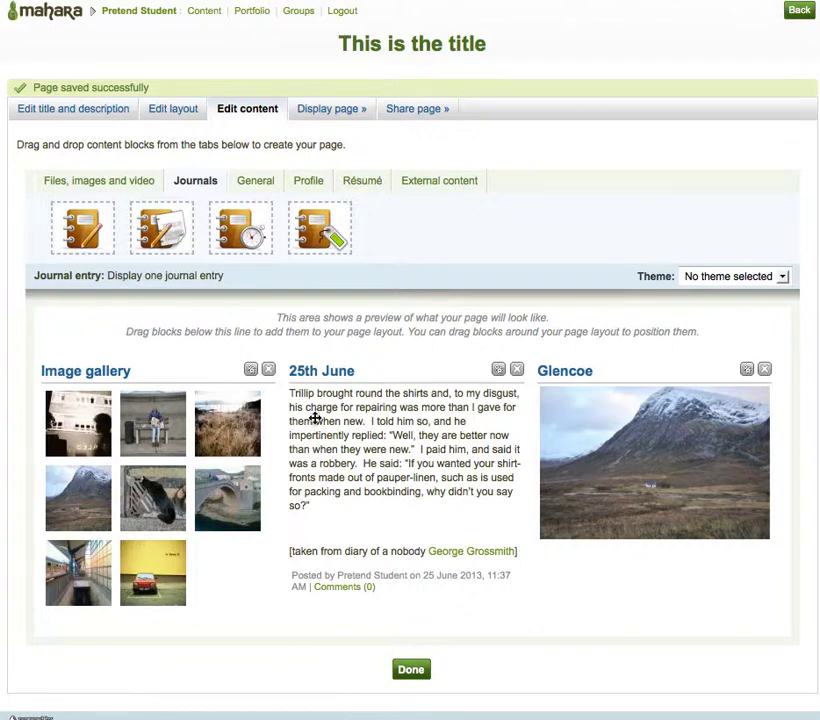
{"action": "left_click", "coordinate": [248, 183]}
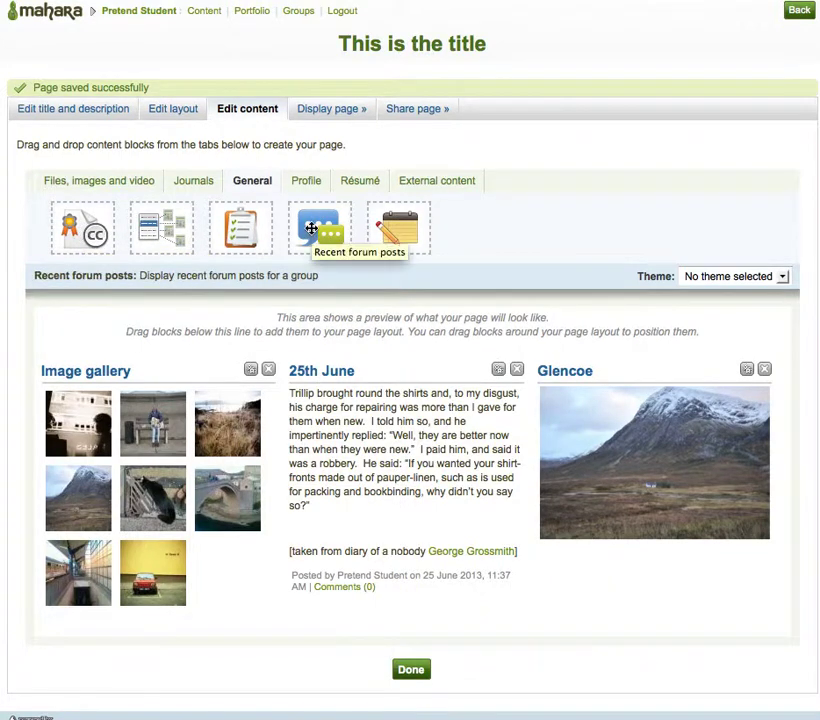
- Browse the Profile, Résumé and External content block categories
{"action": "left_click", "coordinate": [295, 181]}
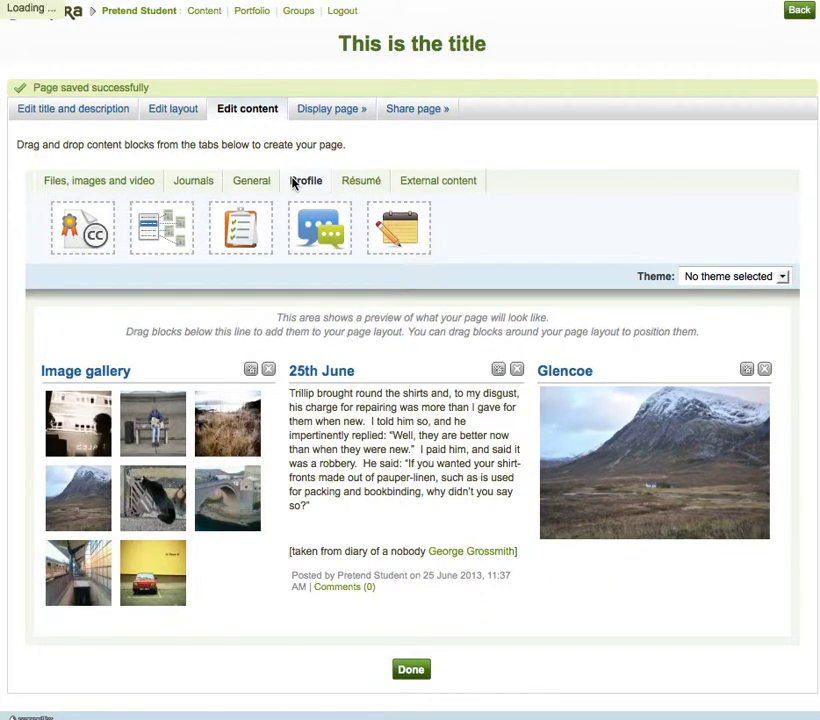
{"action": "left_click", "coordinate": [358, 183]}
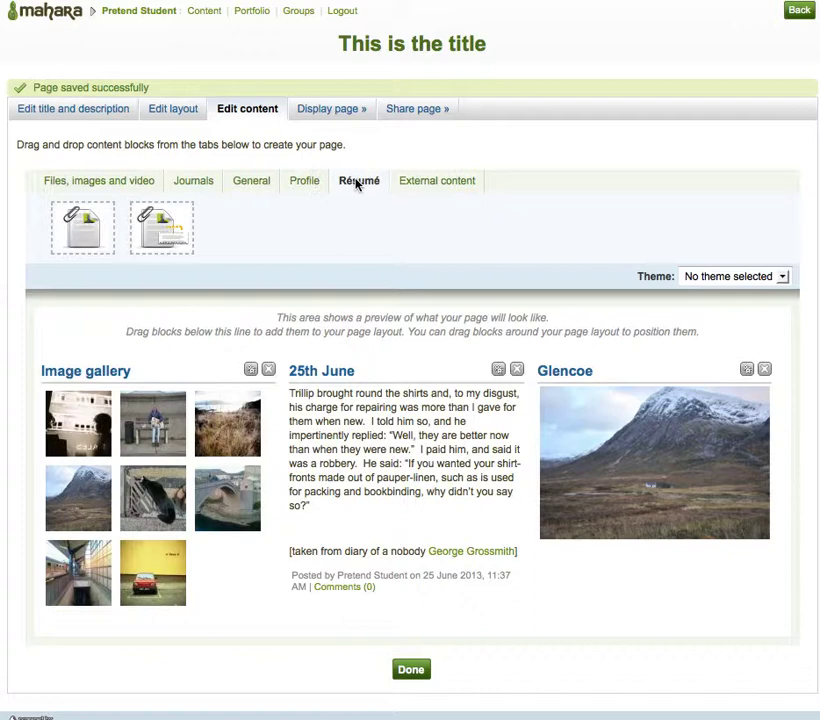
{"action": "left_click", "coordinate": [420, 187]}
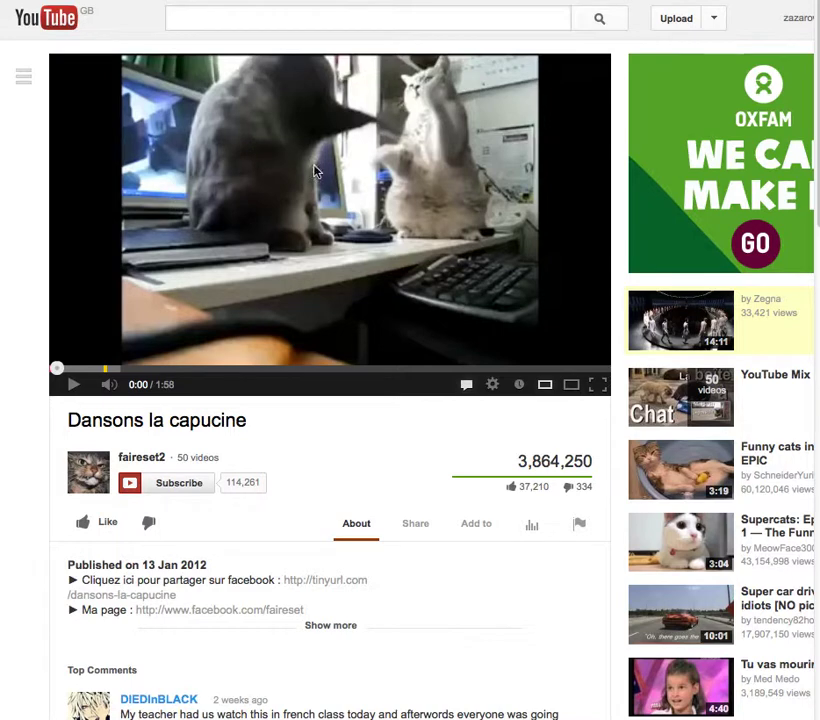
- Open the Dansons la capucine video's share options to get its short link
{"action": "left_click", "coordinate": [413, 536]}
{"action": "key", "text": "ctrl+c"}
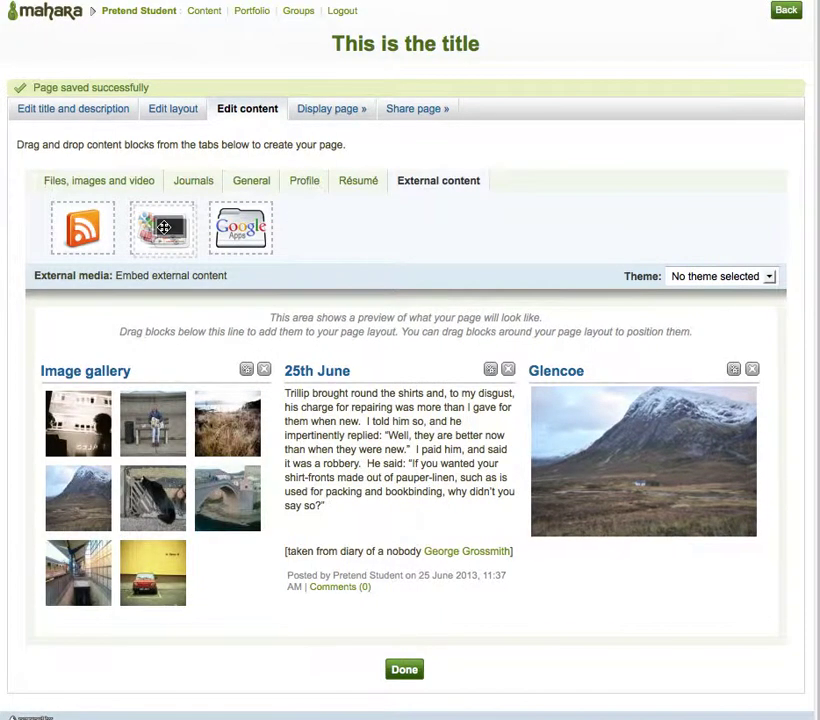
- Embed the pasted youtu.be link in an External media block below Glencoe and save it
{"action": "left_click_drag", "start_coordinate": [161, 224], "coordinate": [605, 606]}
{"action": "left_click", "coordinate": [155, 356]}
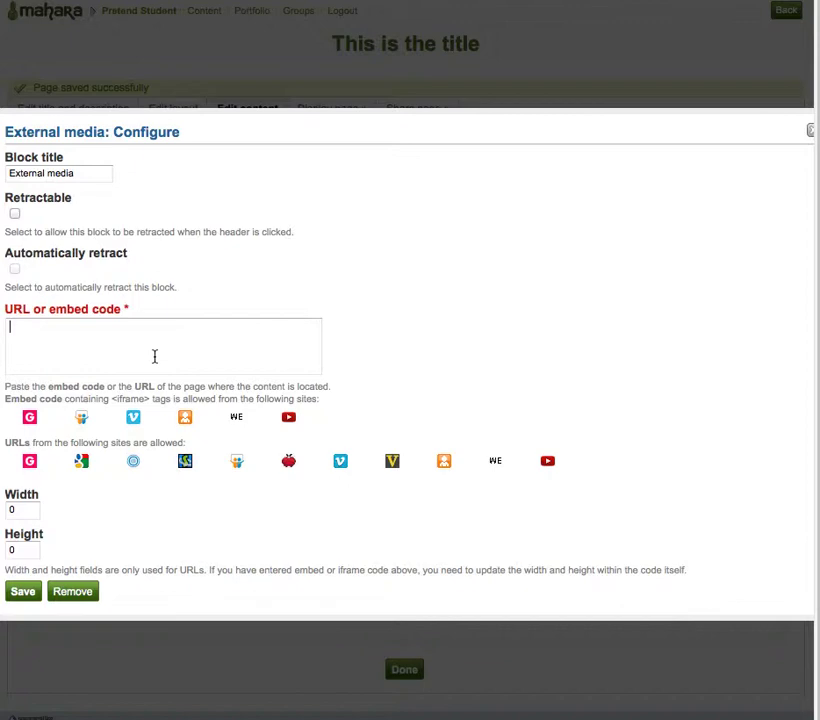
{"action": "key", "text": "ctrl+v"}
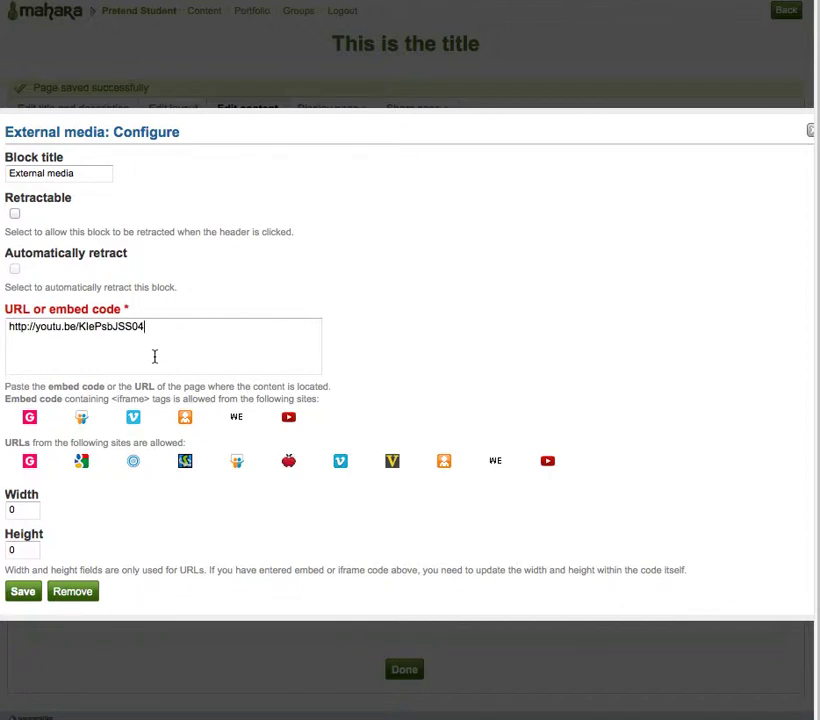
{"action": "left_click", "coordinate": [17, 593]}
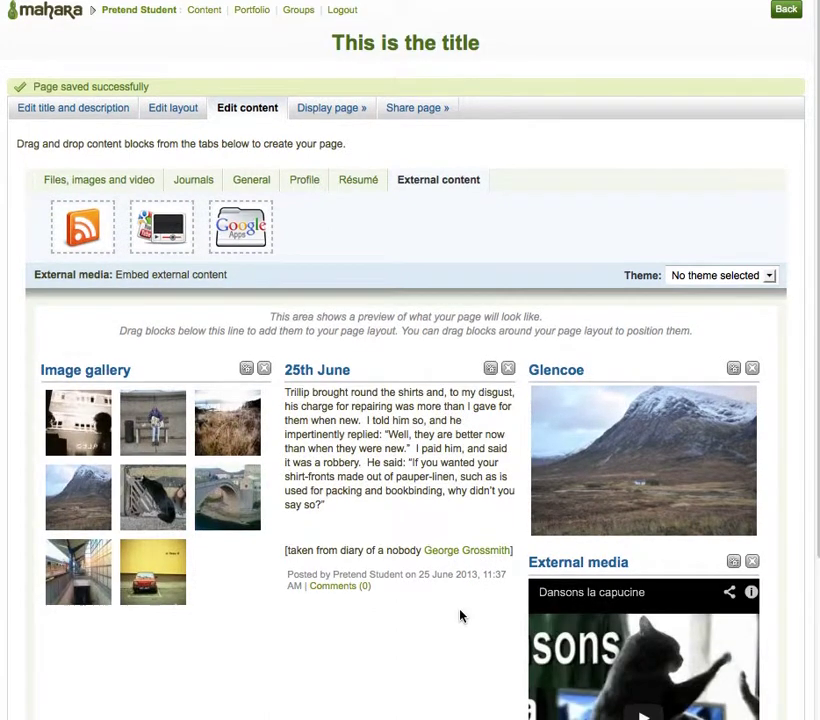
{"action": "scroll", "coordinate": [599, 650], "scroll_direction": "down", "scroll_amount": 3}
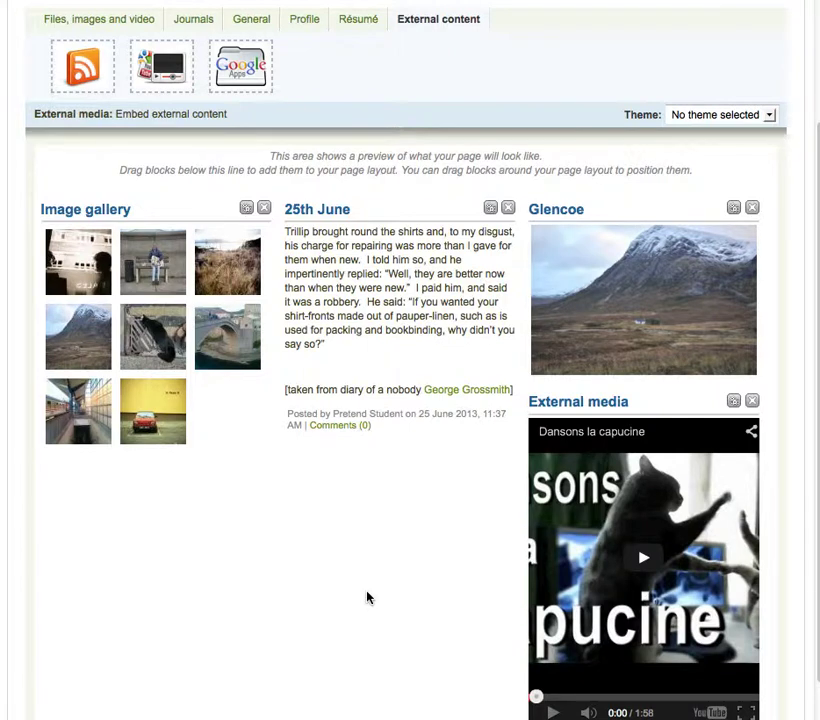
{"action": "scroll", "coordinate": [367, 597], "scroll_direction": "up", "scroll_amount": 3}
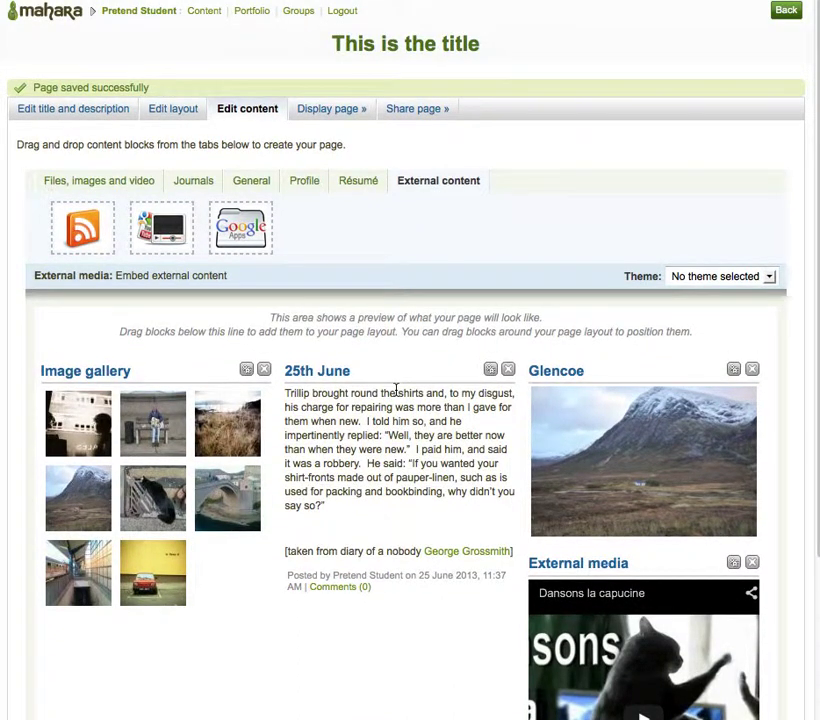
- Switch the page layout to 2 columns with a larger right column
{"action": "left_click", "coordinate": [158, 111]}
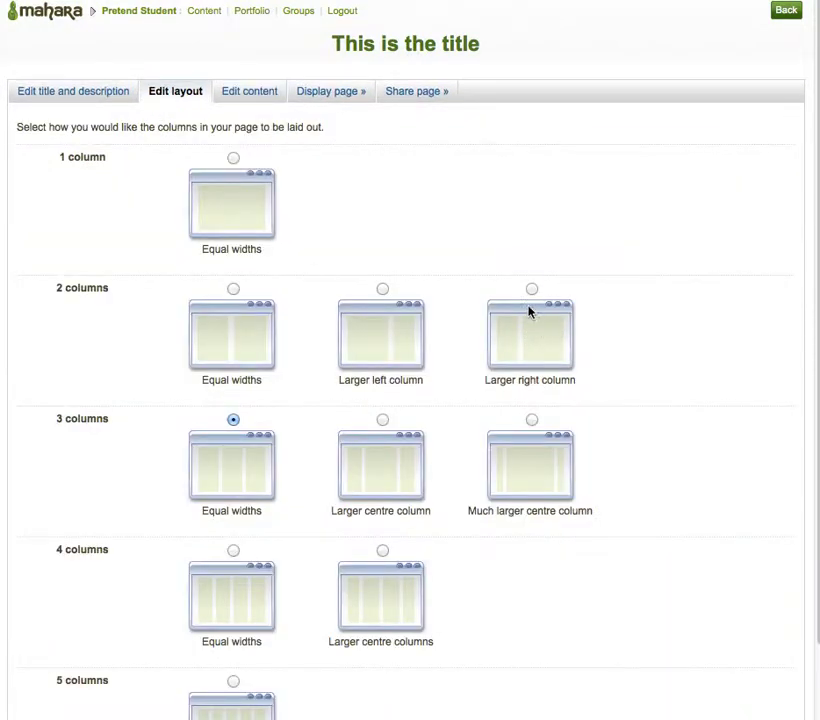
{"action": "left_click", "coordinate": [532, 291]}
{"action": "scroll", "coordinate": [652, 379], "scroll_direction": "down", "scroll_amount": 3}
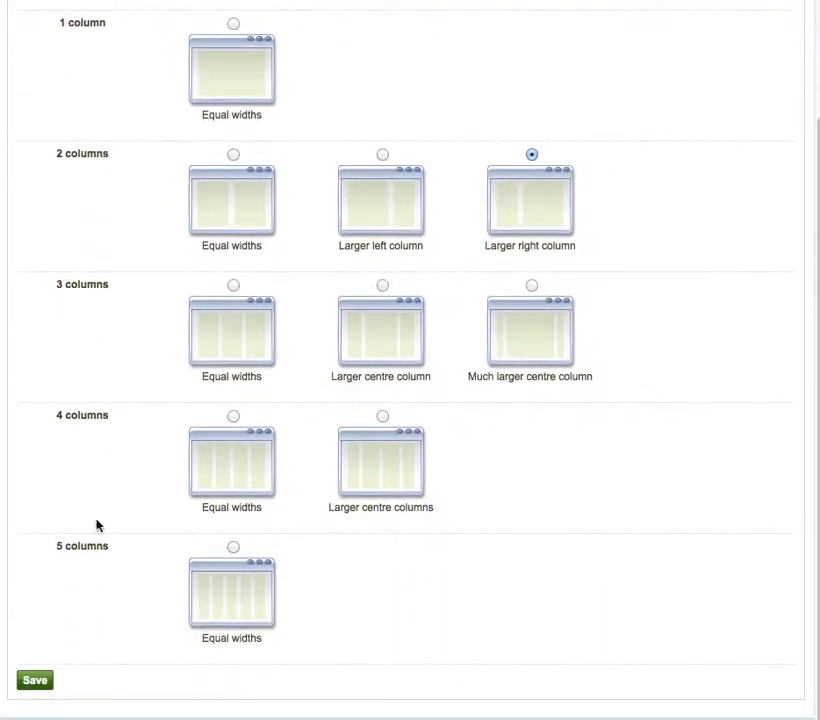
{"action": "left_click", "coordinate": [24, 679]}
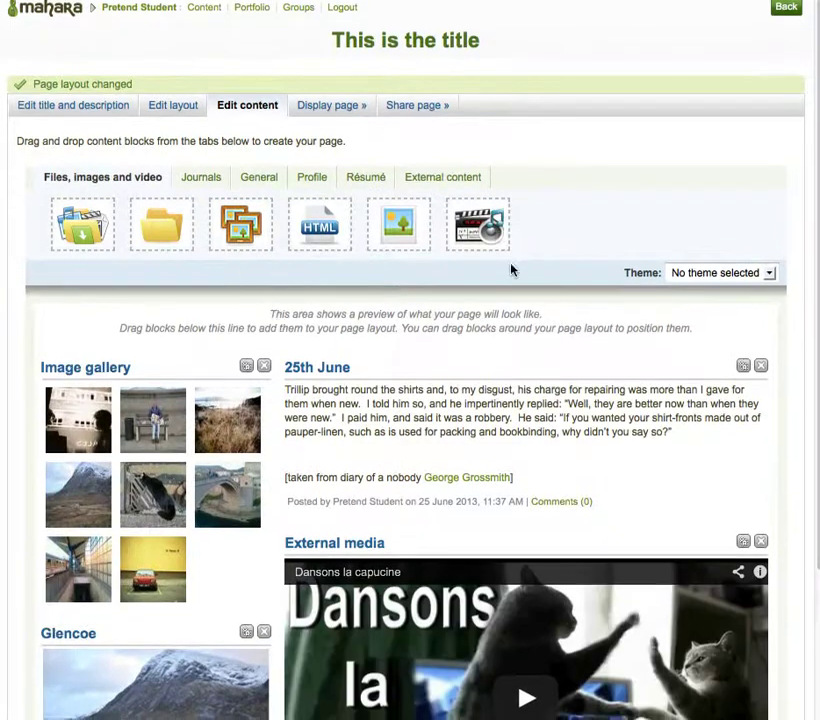
- Display 'This is the title' as visitors see it and scroll through it
{"action": "scroll", "coordinate": [522, 353], "scroll_direction": "down", "scroll_amount": 4}
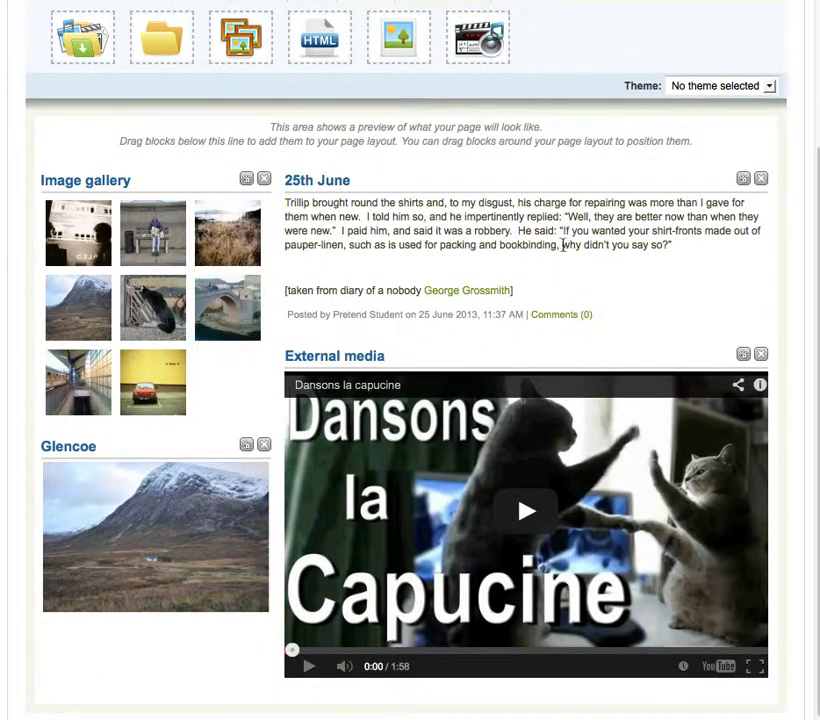
{"action": "scroll", "coordinate": [537, 245], "scroll_direction": "up", "scroll_amount": 4}
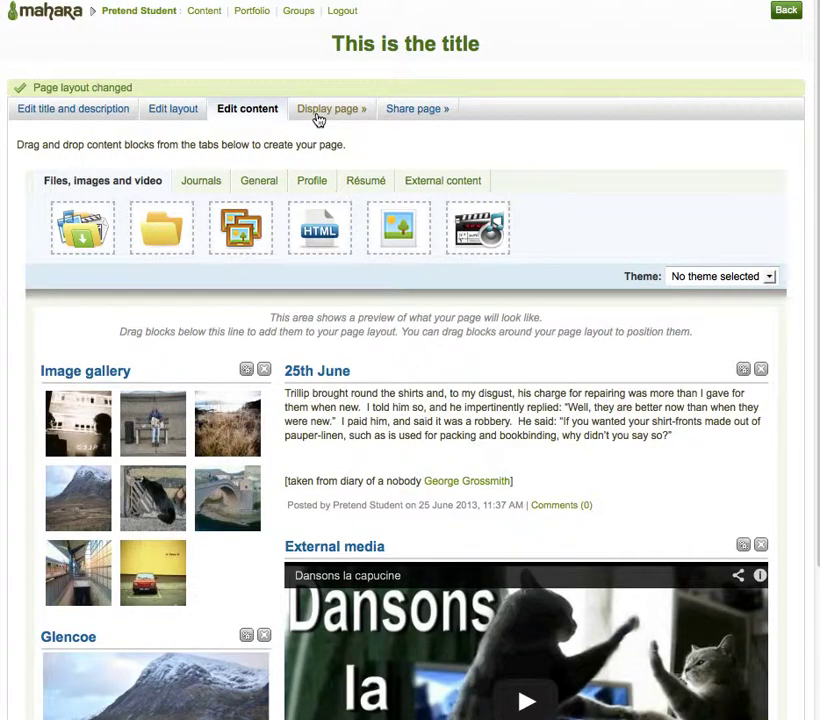
{"action": "left_click", "coordinate": [318, 117]}
{"action": "scroll", "coordinate": [540, 240], "scroll_direction": "down", "scroll_amount": 1}
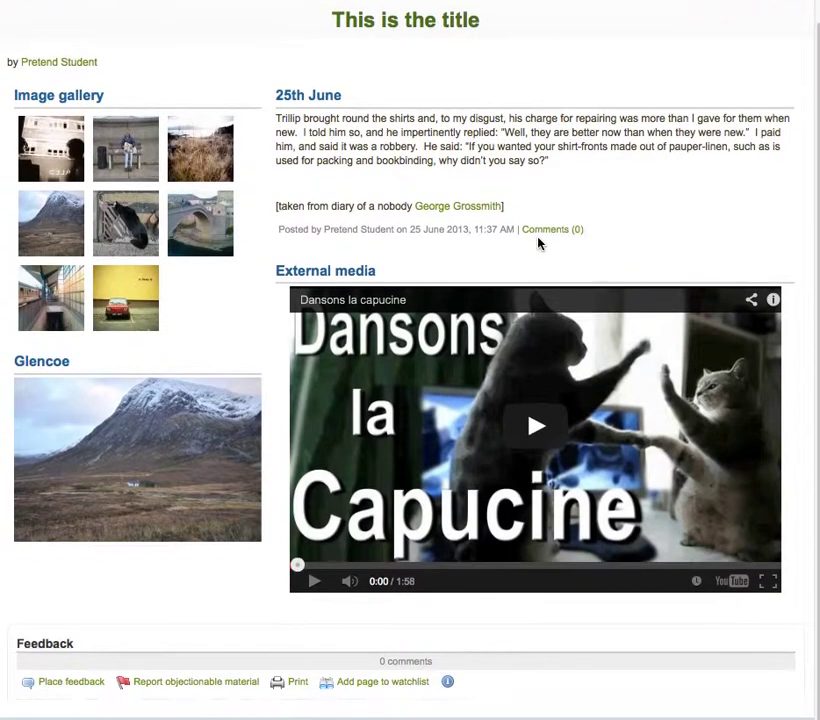
{"action": "scroll", "coordinate": [538, 243], "scroll_direction": "up", "scroll_amount": 1}
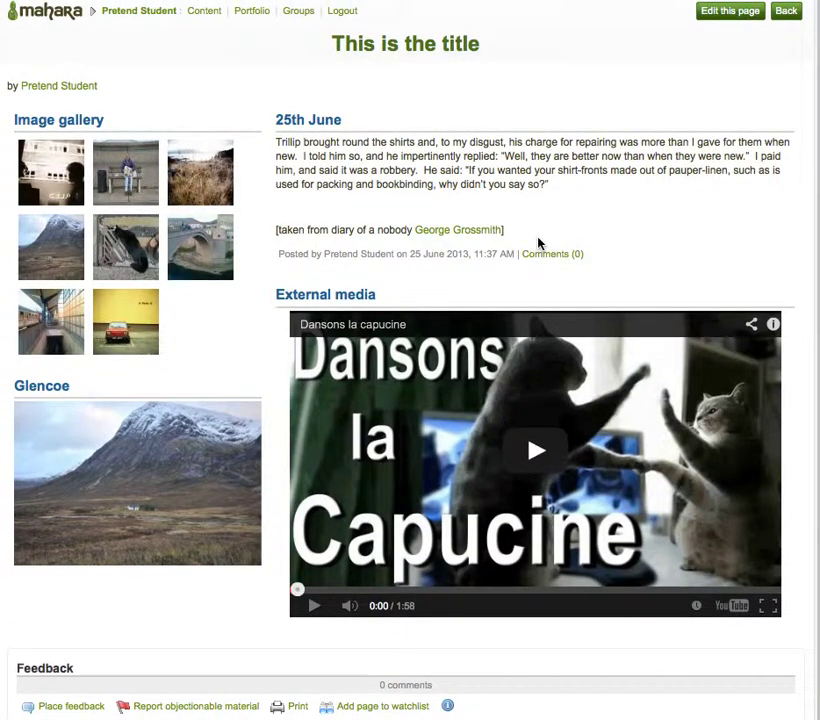
- Add a 'Text Box 1' block with 'This is some content for Text Box 1' atop the left column
{"action": "left_click", "coordinate": [737, 18]}
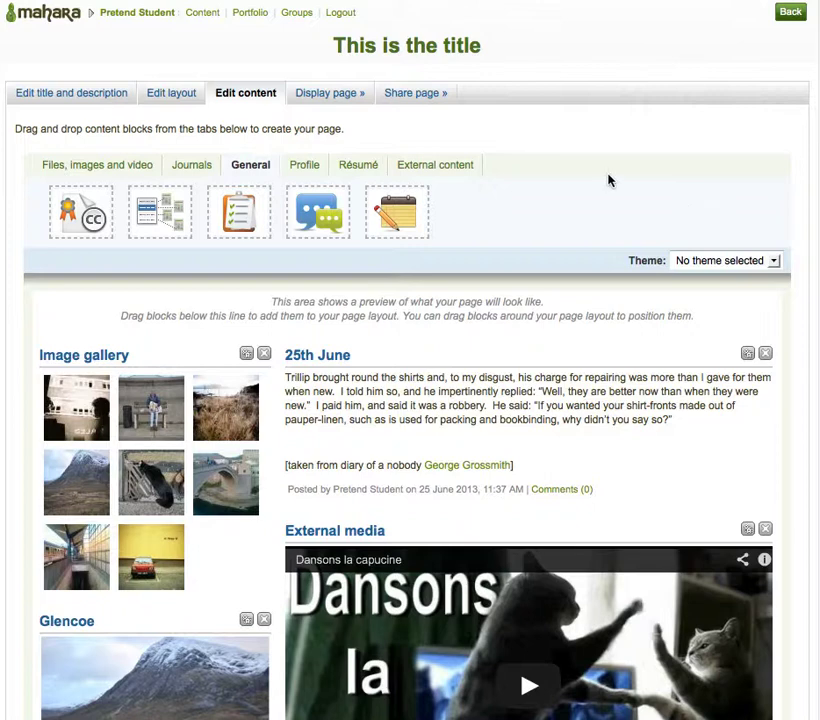
{"action": "left_click", "coordinate": [246, 164]}
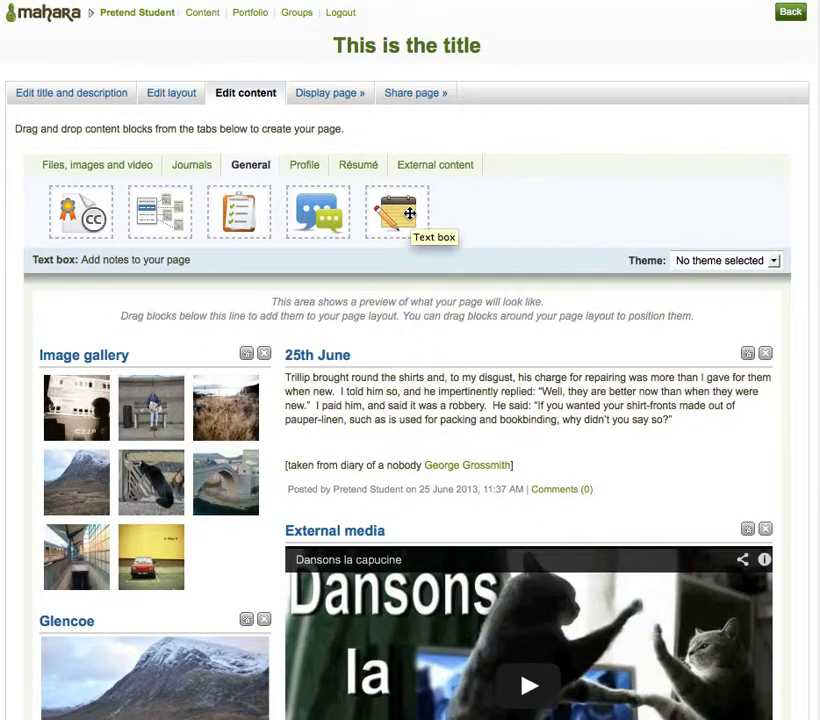
{"action": "left_click_drag", "start_coordinate": [409, 213], "coordinate": [118, 381]}
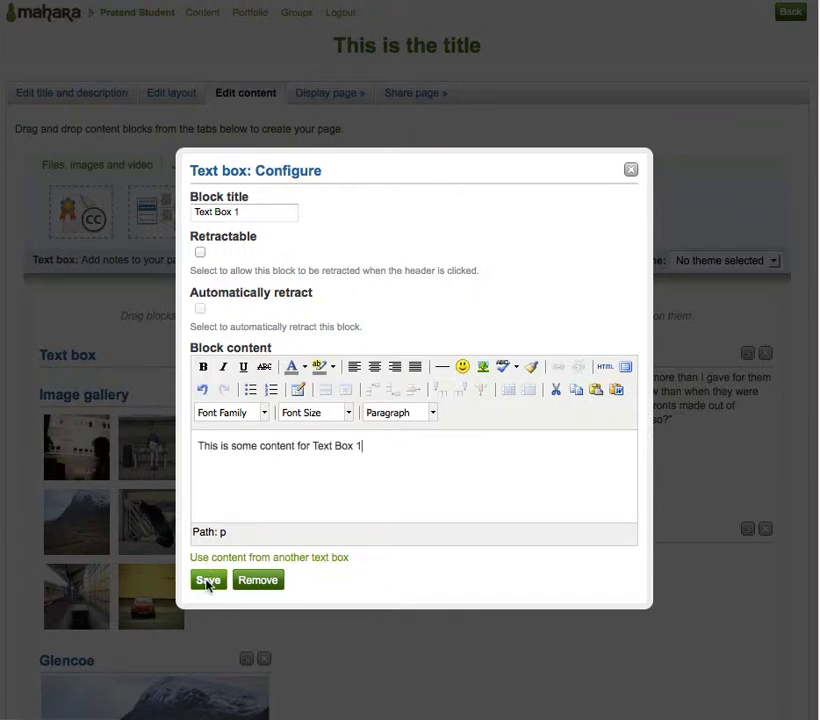
{"action": "left_click", "coordinate": [207, 581]}
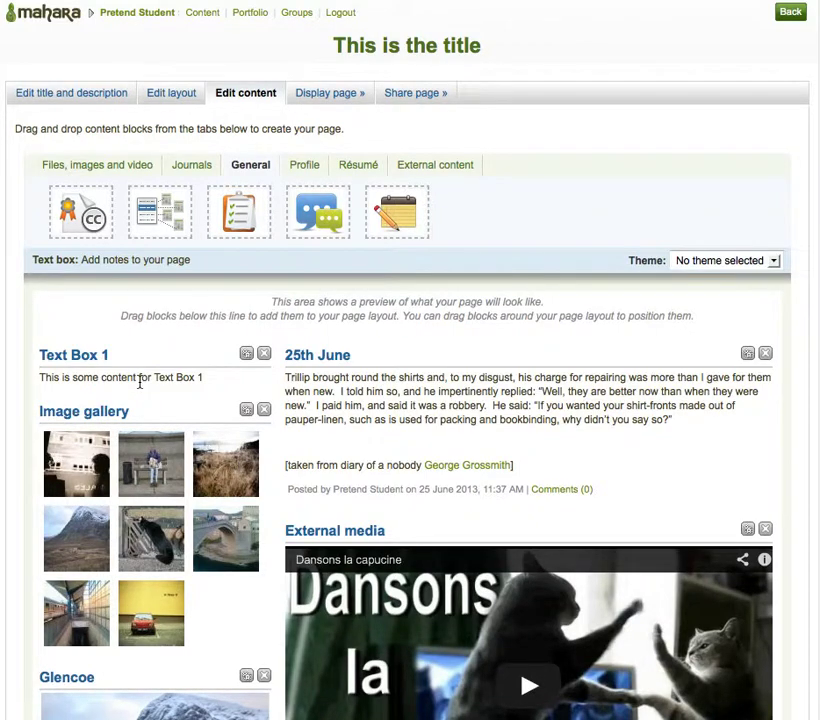
{"action": "scroll", "coordinate": [140, 383], "scroll_direction": "down", "scroll_amount": 5}
- Finish editing the page and open the Content > Notes list
{"action": "left_click", "coordinate": [410, 650]}
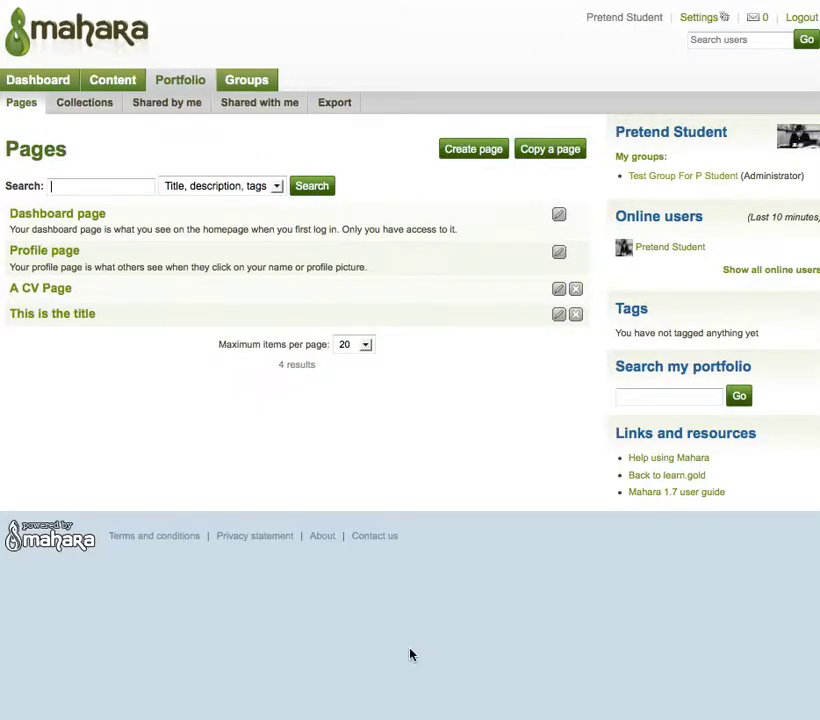
{"action": "left_click", "coordinate": [110, 84]}
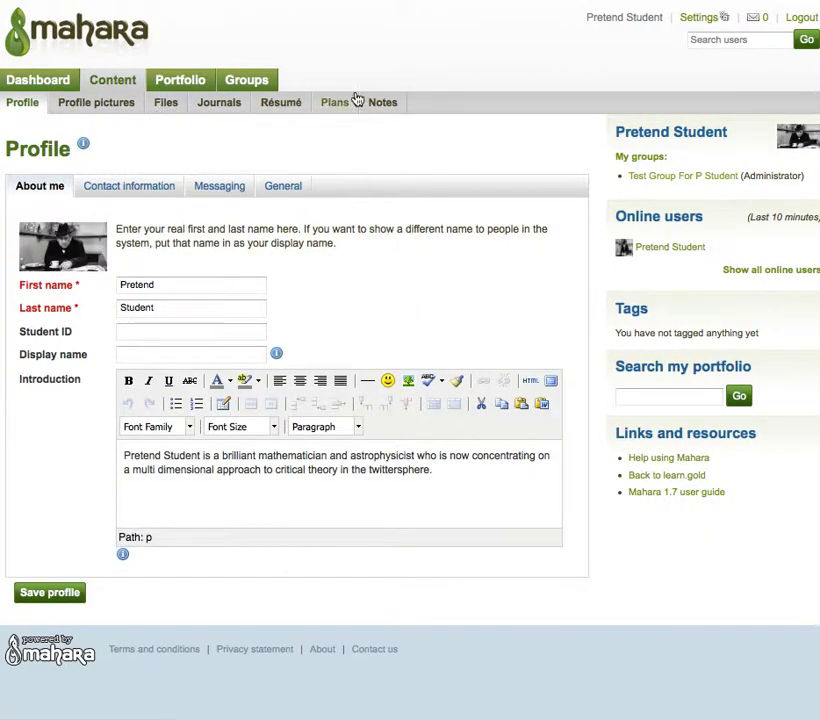
{"action": "left_click", "coordinate": [384, 104]}
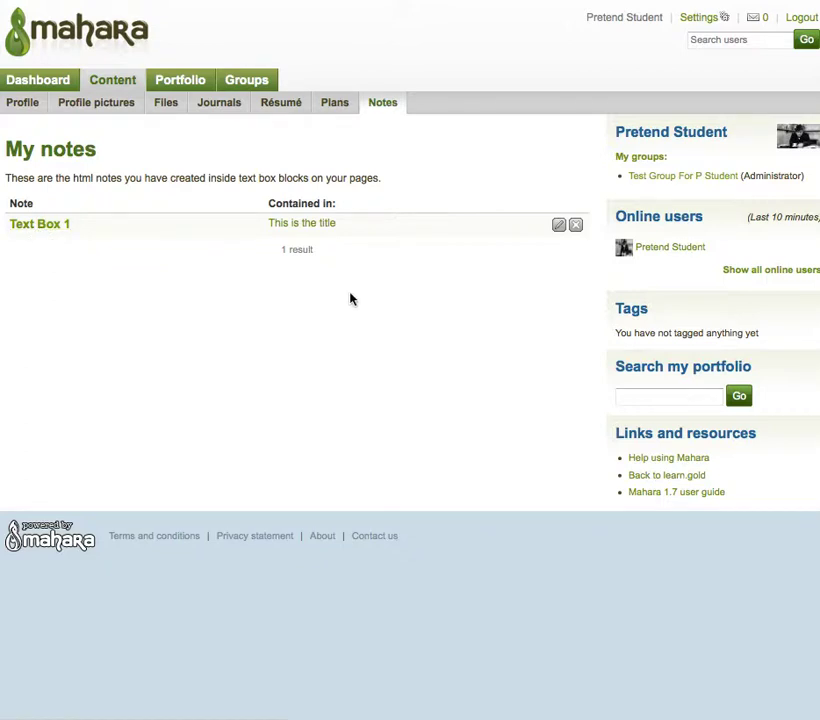
- Add the line 'This text box has been edited.' to Text Box 1, save, and return to Portfolio pages
{"action": "left_click", "coordinate": [561, 228]}
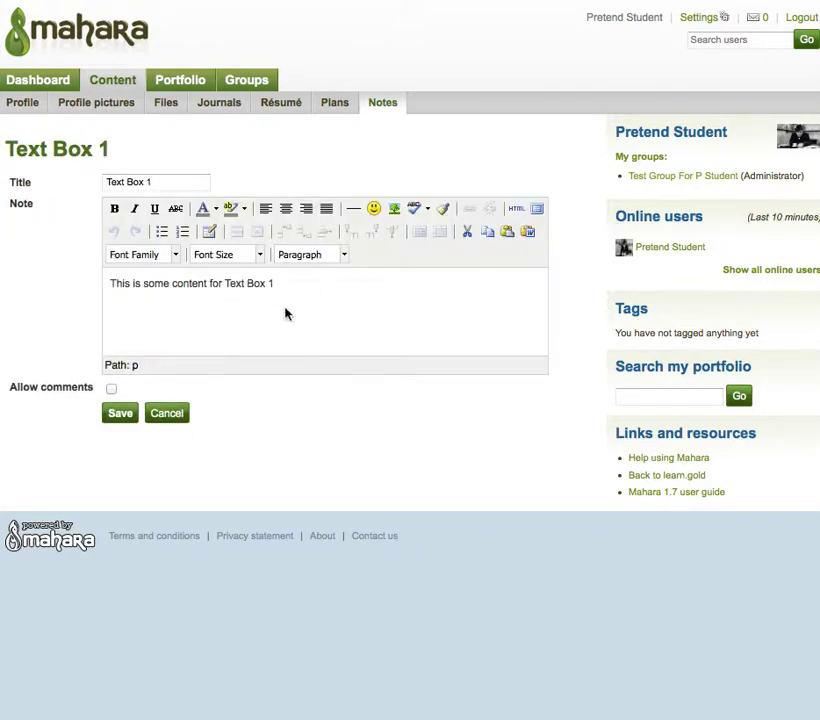
{"action": "key", "text": "Return"}
{"action": "type", "text": "This text box has been edited."}
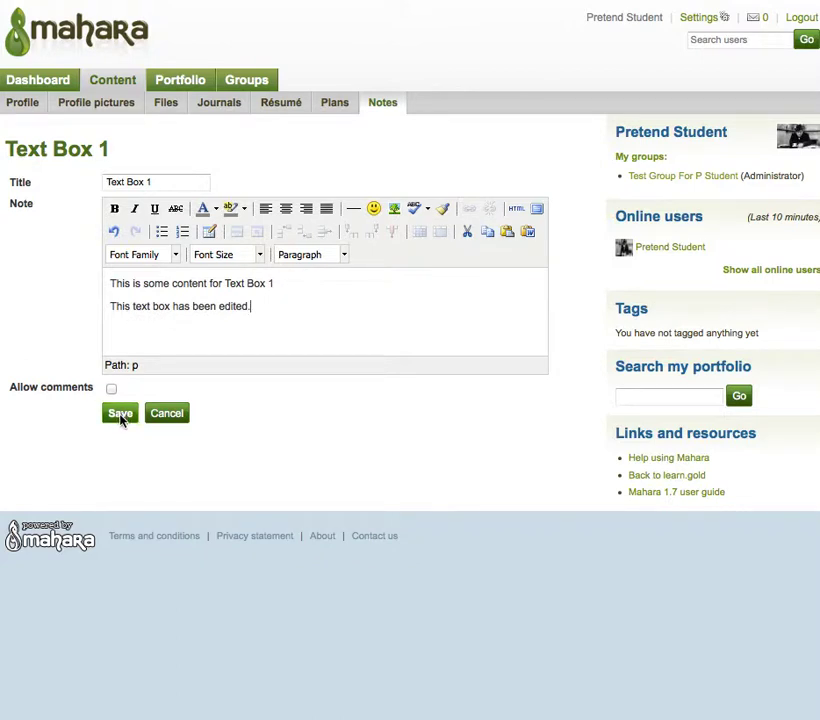
{"action": "left_click", "coordinate": [120, 414]}
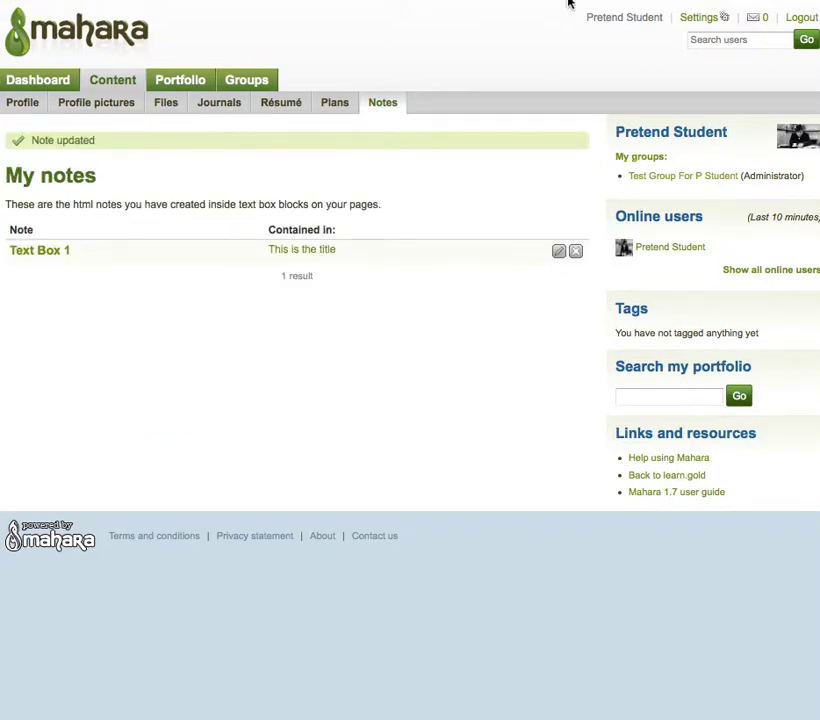
{"action": "left_click", "coordinate": [177, 83]}
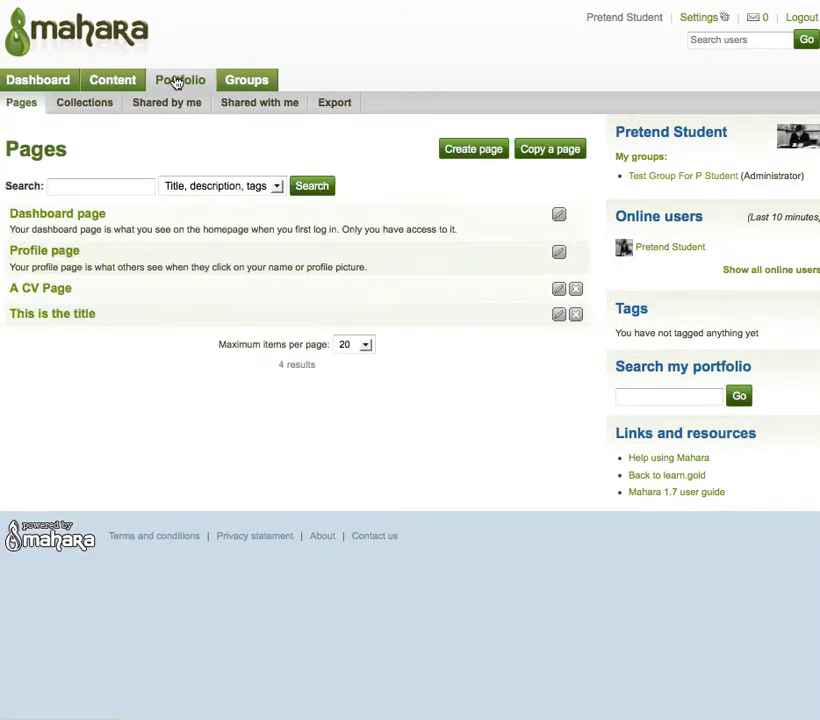
{"action": "left_click", "coordinate": [58, 318]}
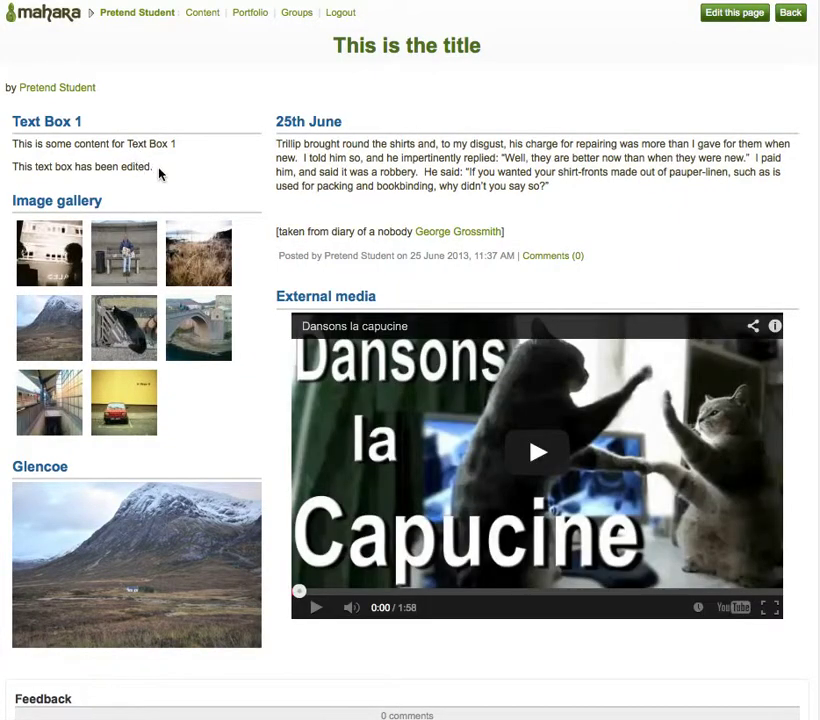
{"action": "left_click_drag", "start_coordinate": [155, 167], "coordinate": [13, 168]}
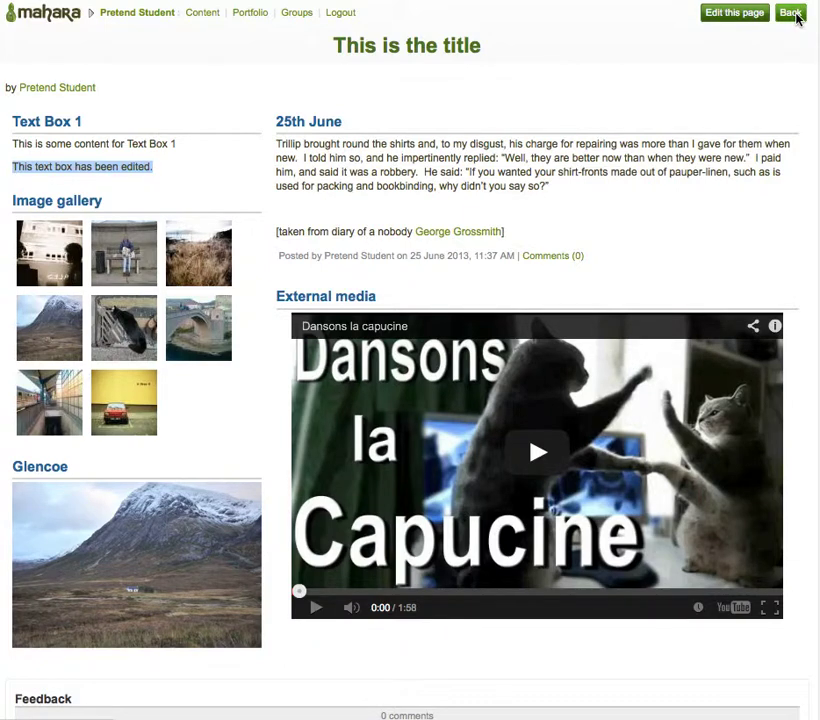
{"action": "left_click", "coordinate": [792, 13]}
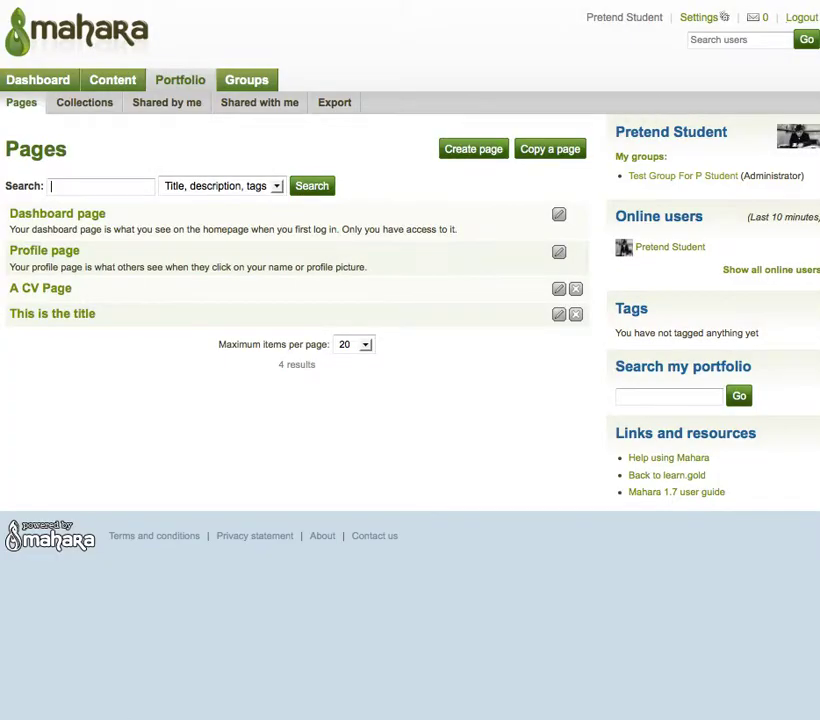
- Edit A CV Page and drag a General Text box block to the top of the layout
{"action": "left_click", "coordinate": [52, 289]}
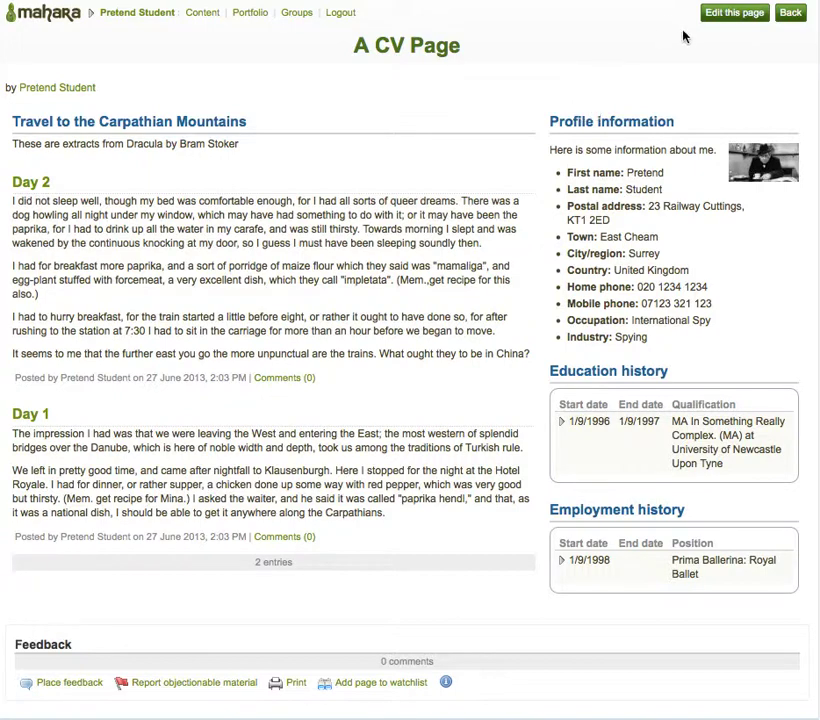
{"action": "left_click", "coordinate": [740, 13]}
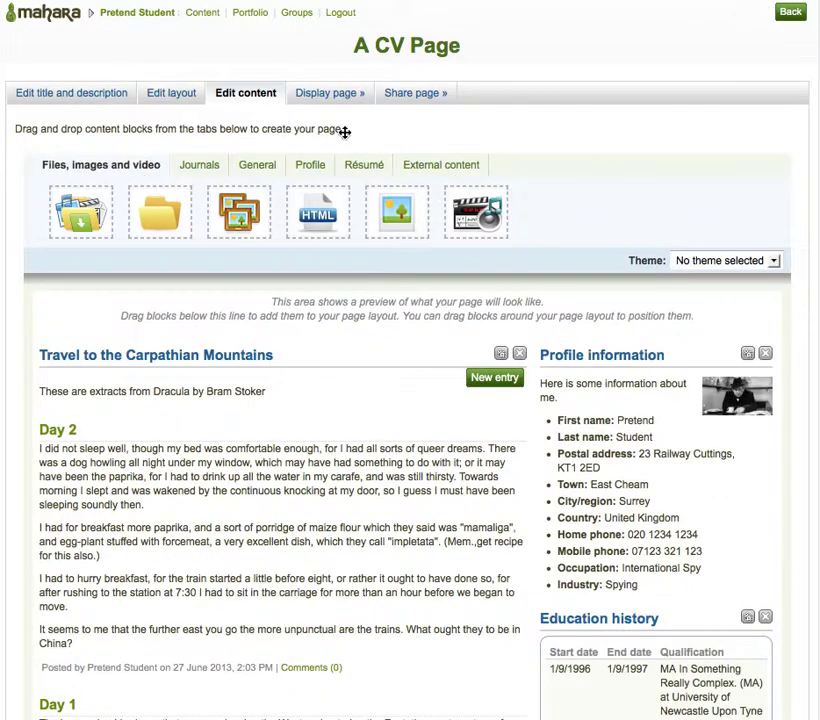
{"action": "left_click", "coordinate": [258, 165]}
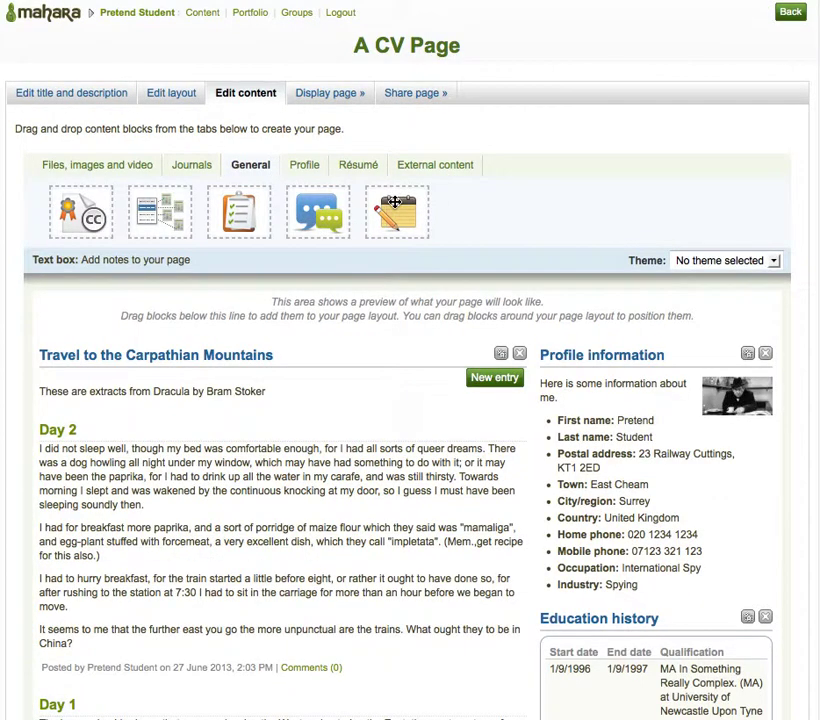
{"action": "left_click_drag", "start_coordinate": [395, 203], "coordinate": [88, 368]}
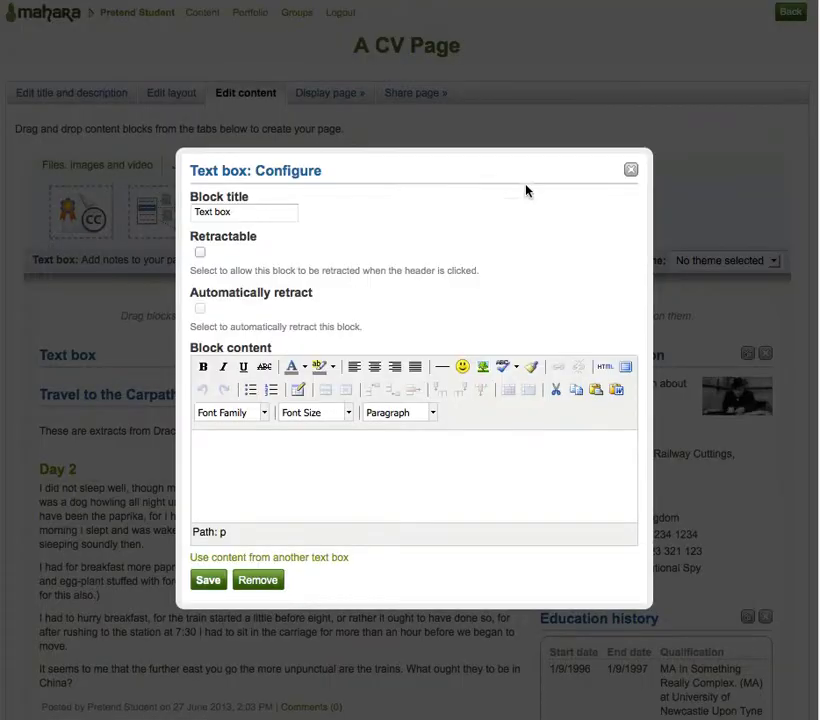
- Fill the new block with Text Box 1's content as an independent copy
{"action": "left_click", "coordinate": [223, 558]}
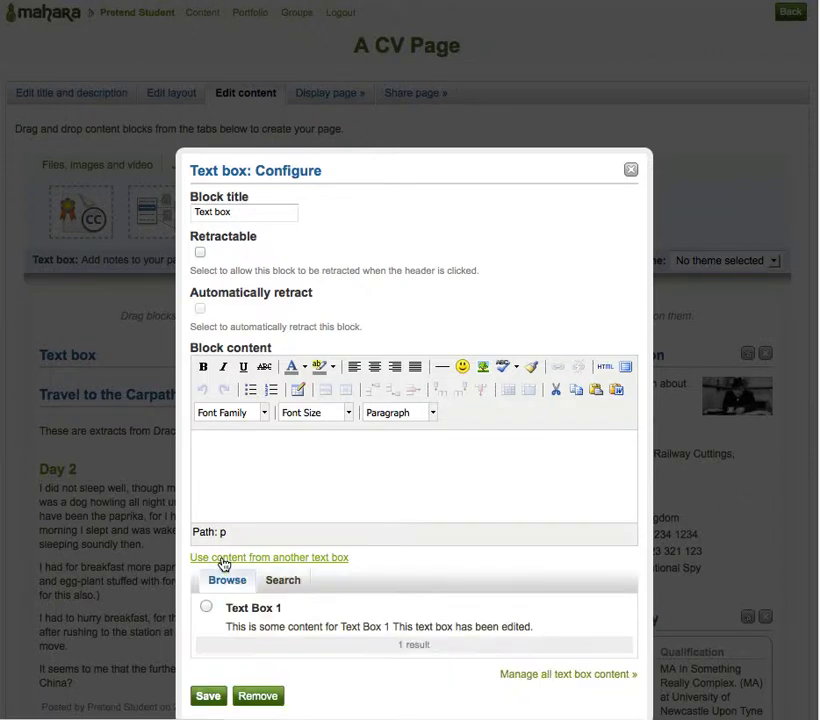
{"action": "left_click", "coordinate": [206, 612]}
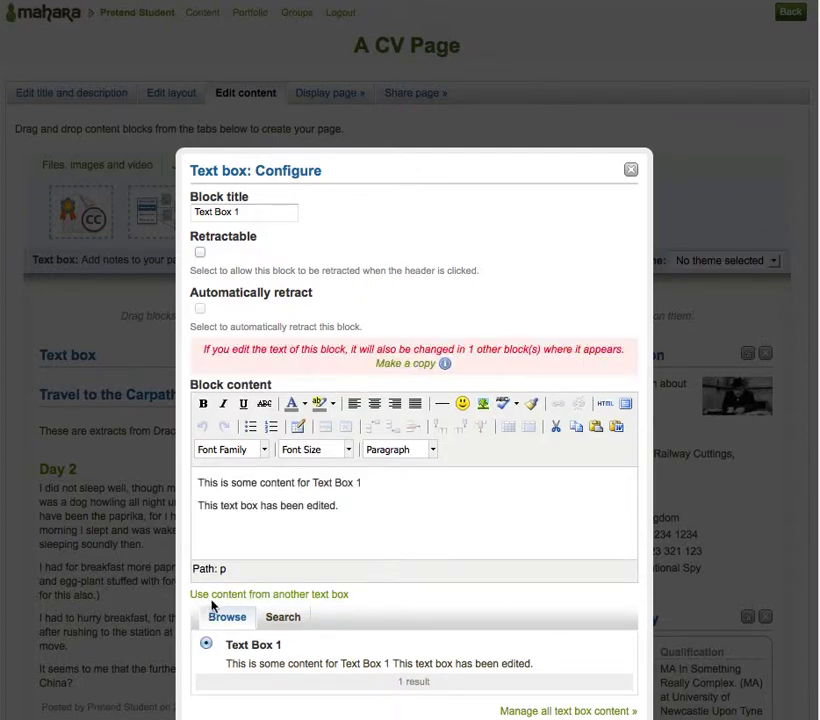
{"action": "left_click_drag", "start_coordinate": [477, 367], "coordinate": [281, 370]}
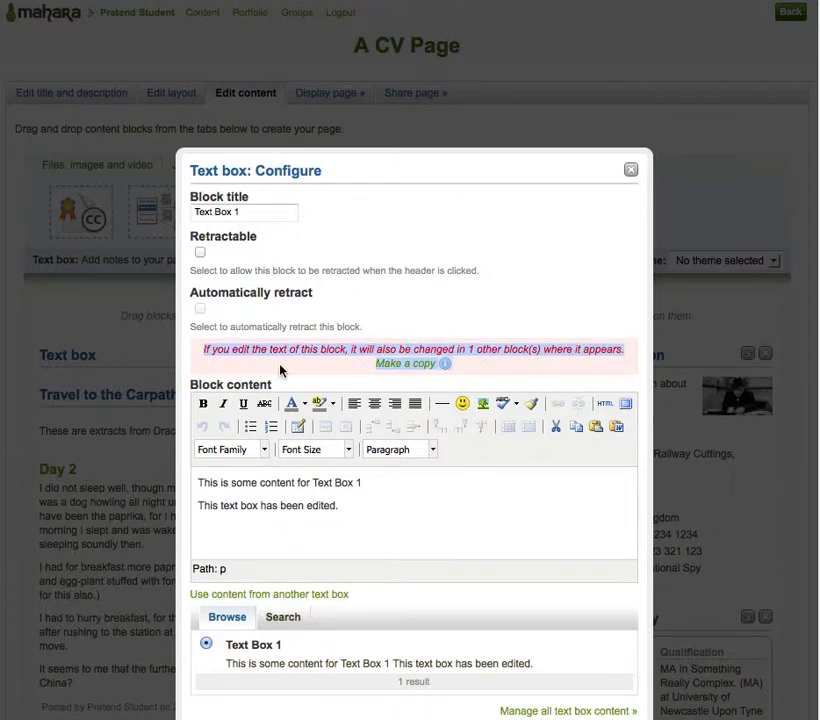
{"action": "left_click", "coordinate": [409, 366]}
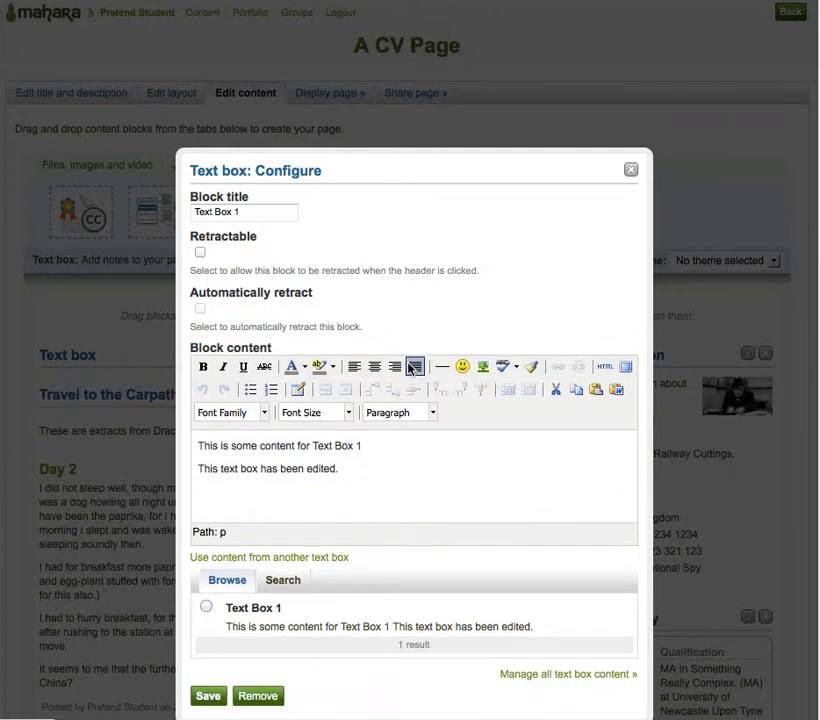
- Retitle the block 'Text Box 2', save it, and view it in the Content > Notes list
{"action": "left_click", "coordinate": [250, 211]}
{"action": "key", "text": "BackSpace"}
{"action": "type", "text": "2"}
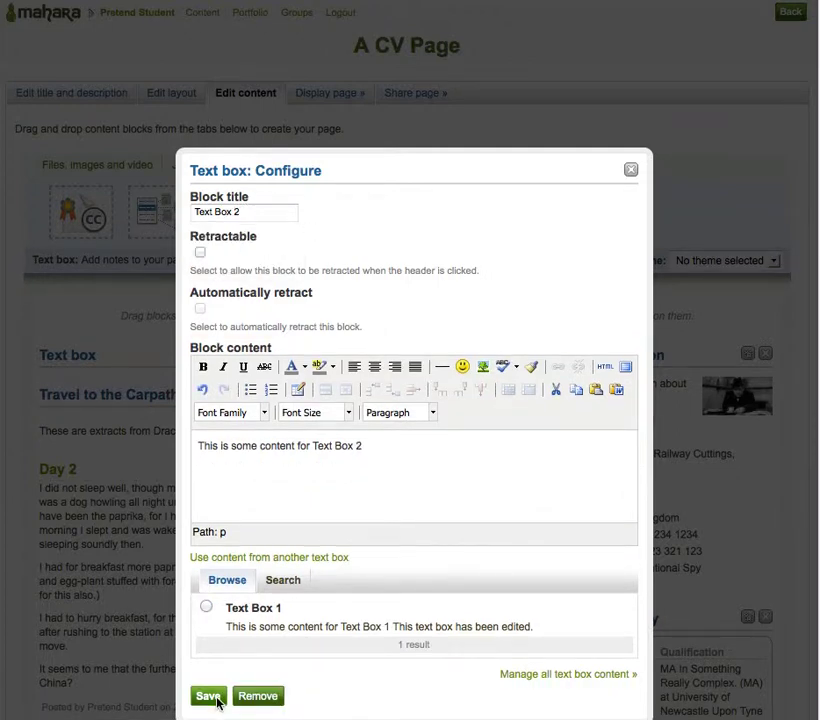
{"action": "left_click", "coordinate": [214, 698]}
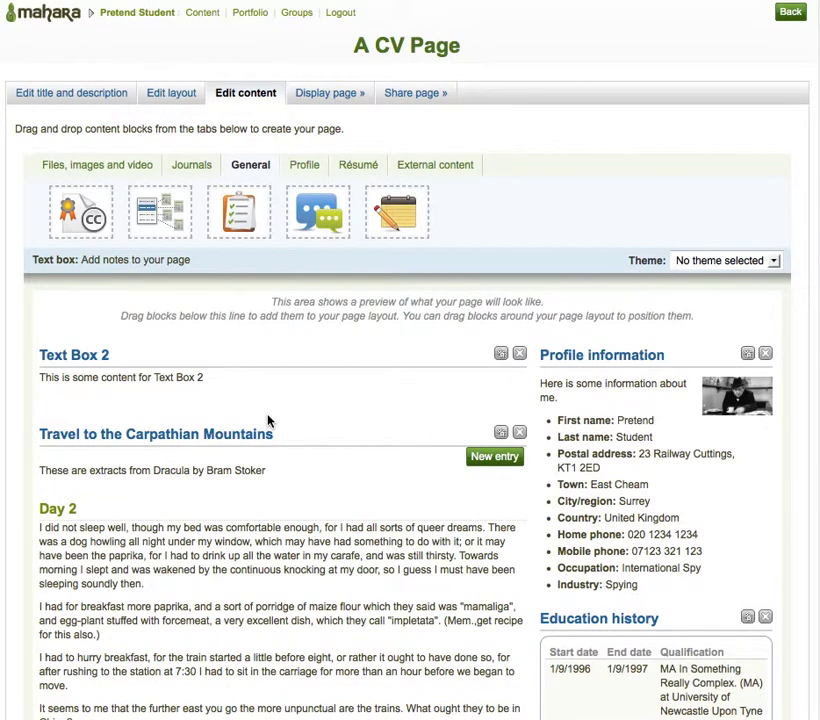
{"action": "left_click", "coordinate": [117, 86]}
{"action": "left_click", "coordinate": [379, 107]}
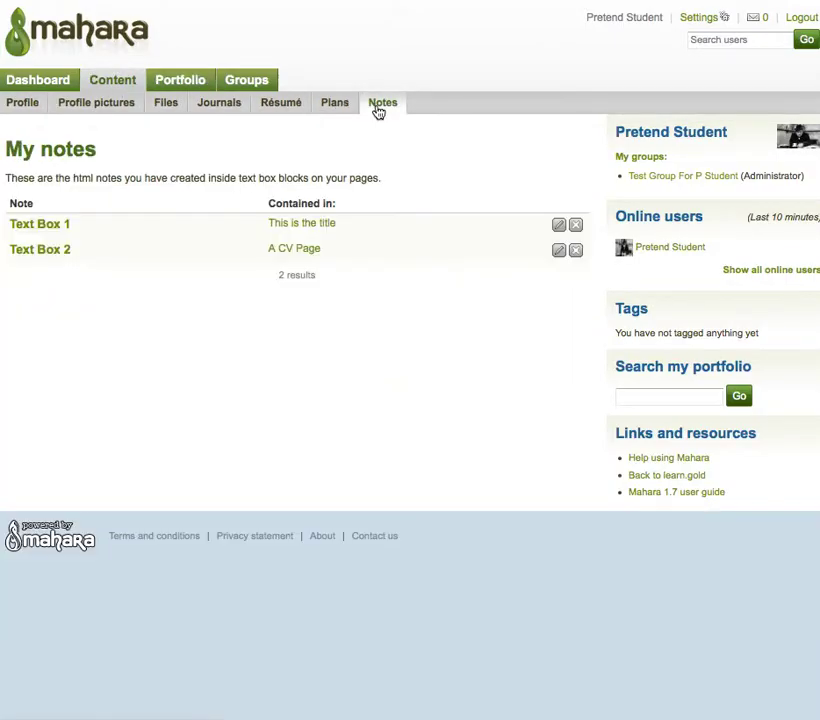